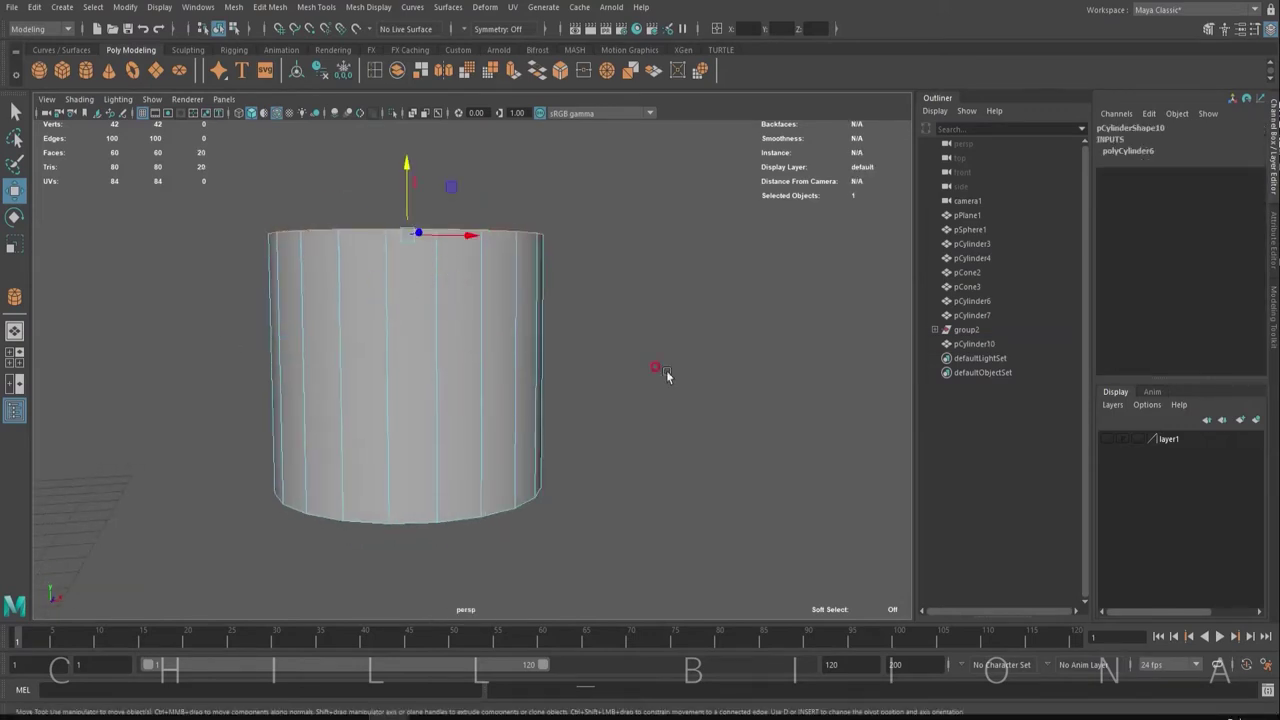
Bevel the cylinder's bottom edge with extra segments into a rounded bowl.
key(ctrl+b)
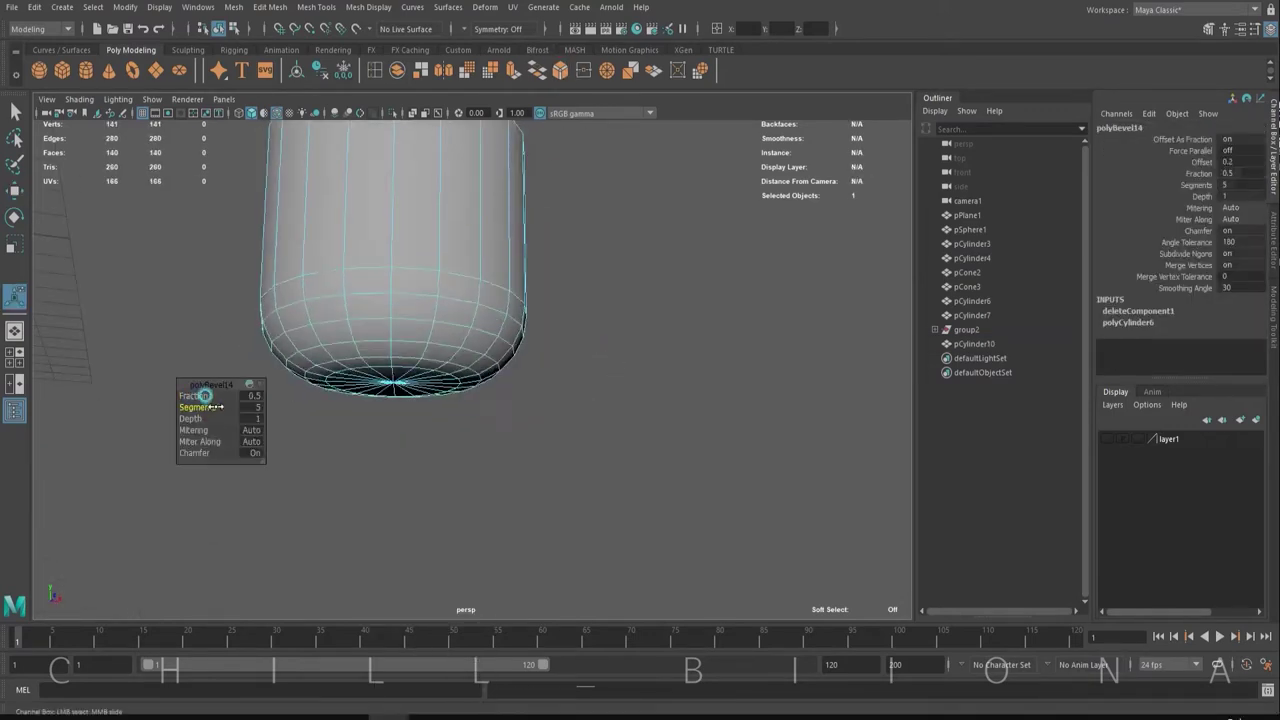
drag(186, 382, 199, 407)
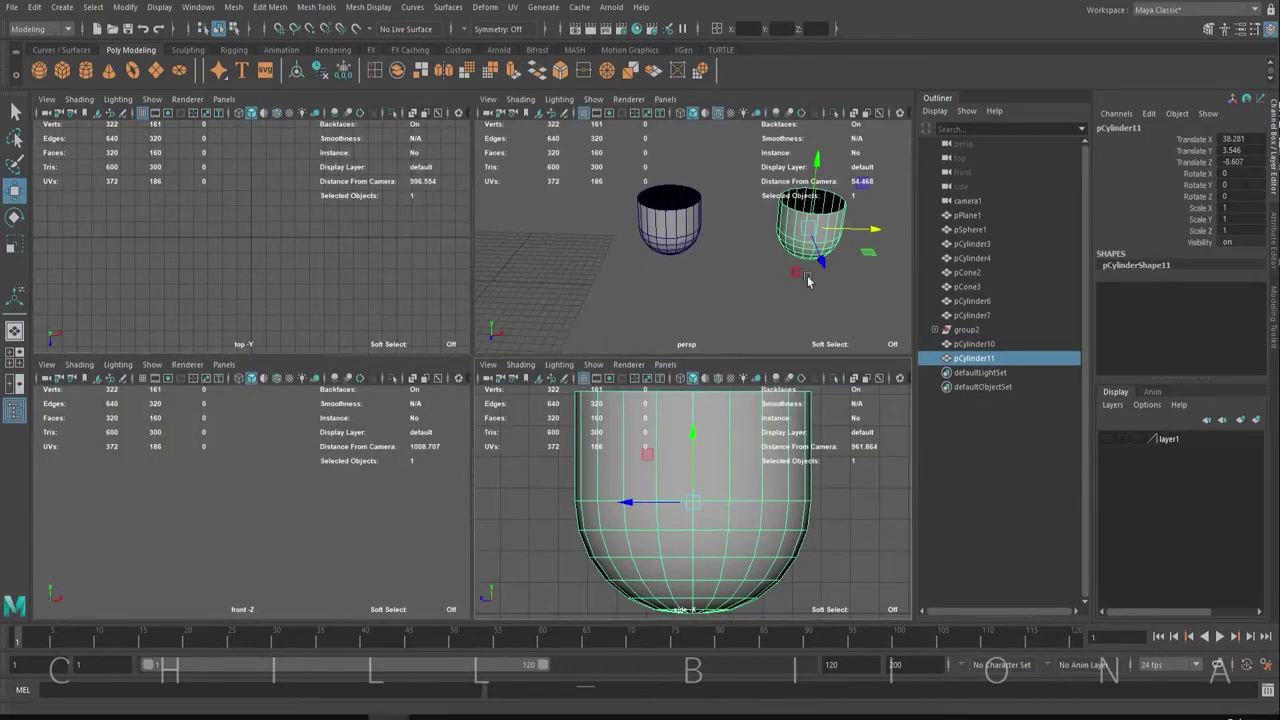
key(space)
scroll(709, 402, down, 3)
Move the duplicate bowl to the right and switch it to face editing.
drag(286, 206, 420, 578)
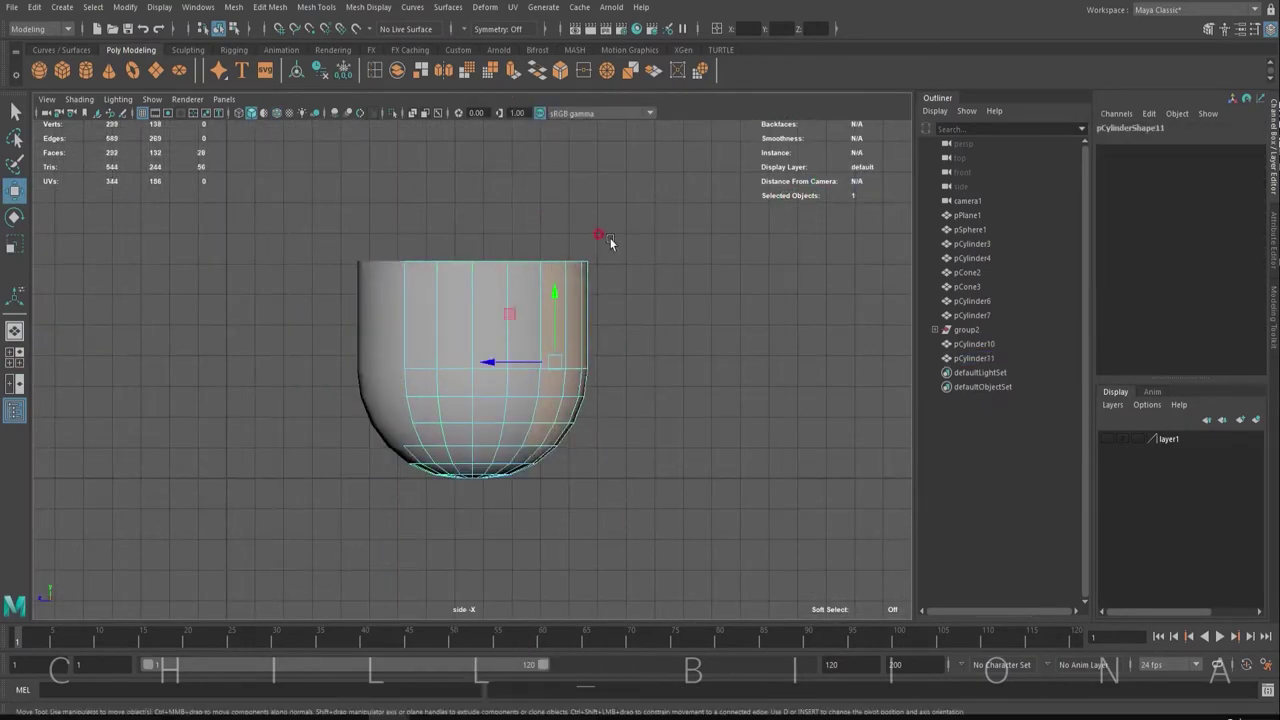
drag(486, 320, 686, 357)
key(f)
right_click(548, 370)
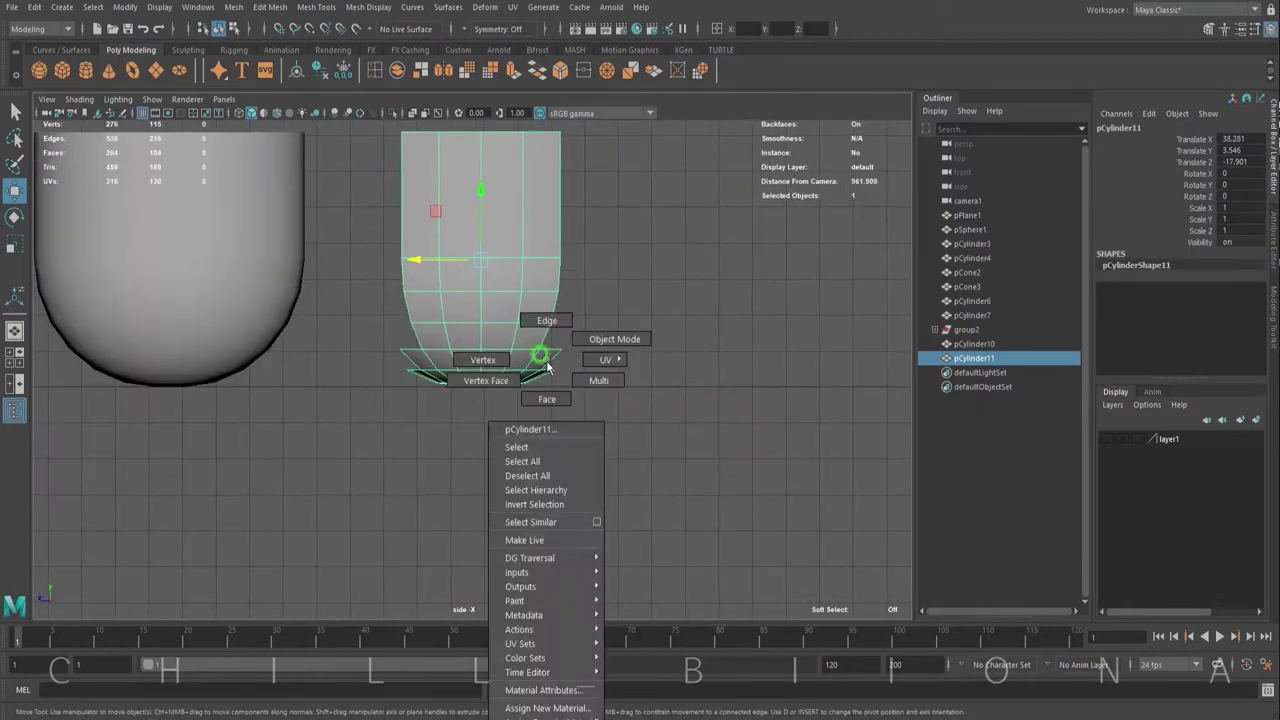
right_drag(548, 370, 548, 338)
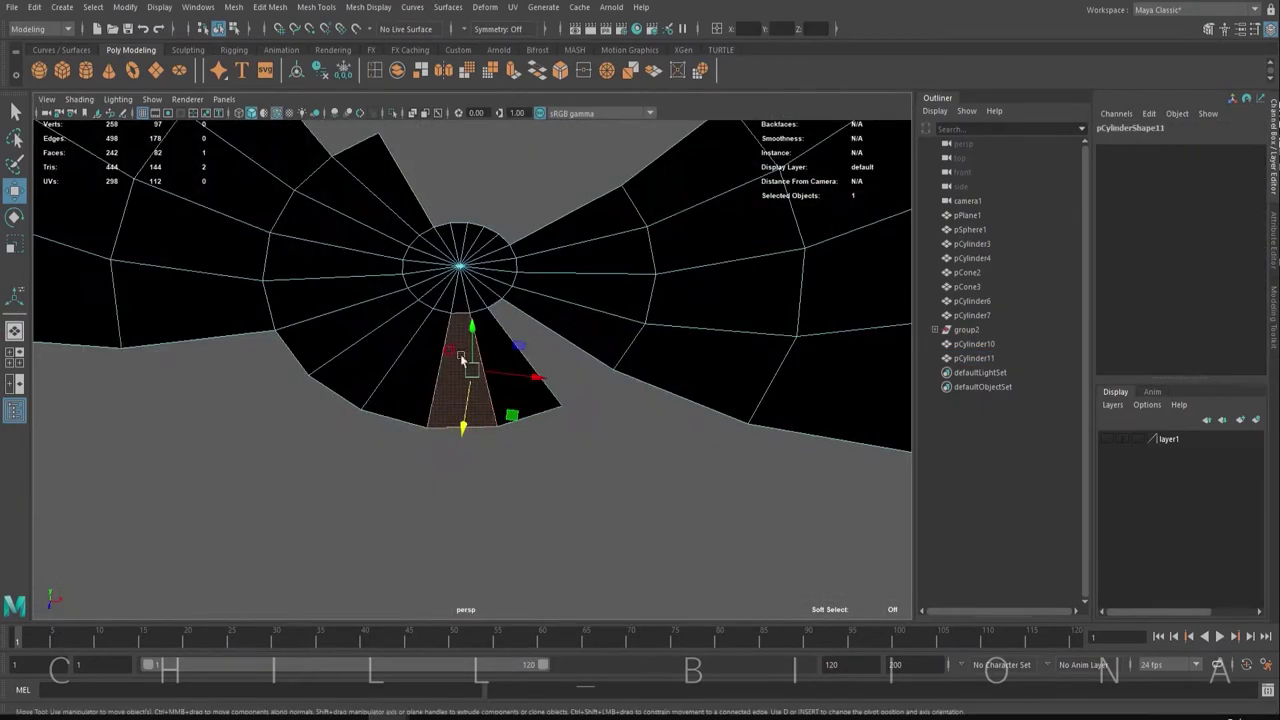
Delete the selected bowl faces and one horn piece, leaving a single curved shell.
alt+drag(462, 358, 362, 344)
key(Delete)
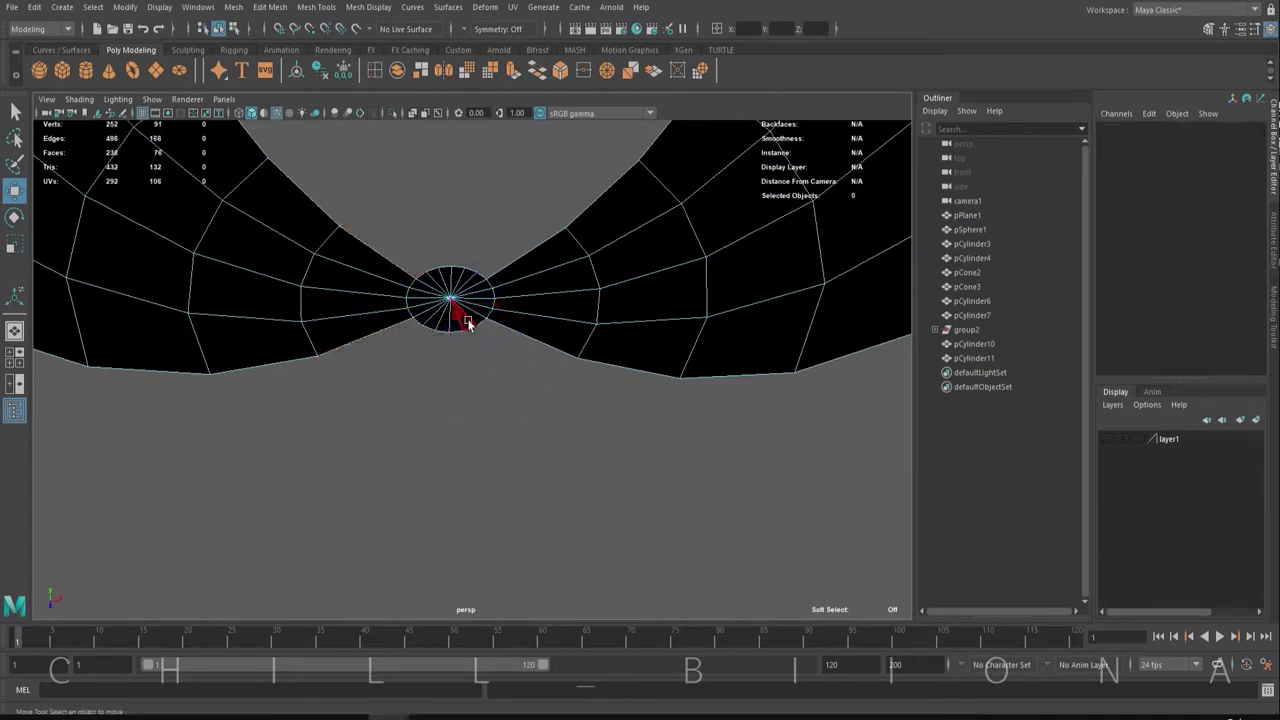
scroll(463, 400, down, 3)
drag(351, 232, 461, 424)
key(Delete)
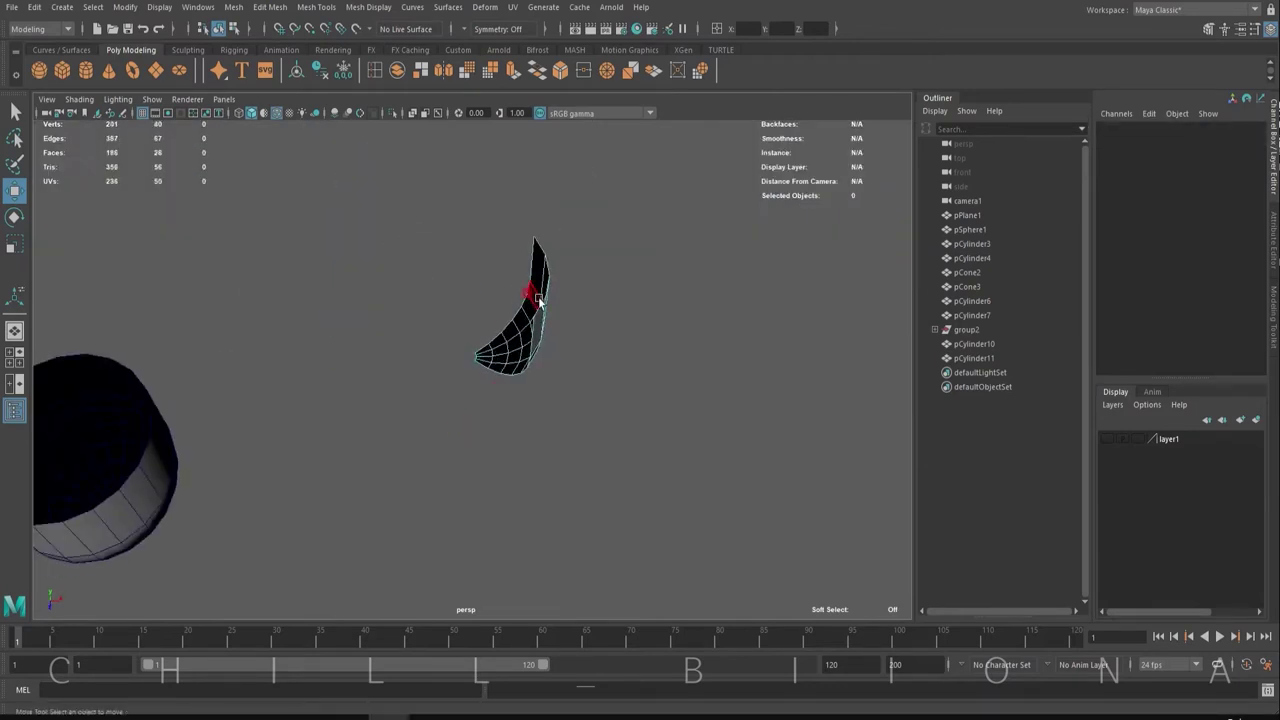
key(f)
Insert an edge loop across the remaining curved shell.
right_drag(443, 223, 471, 228)
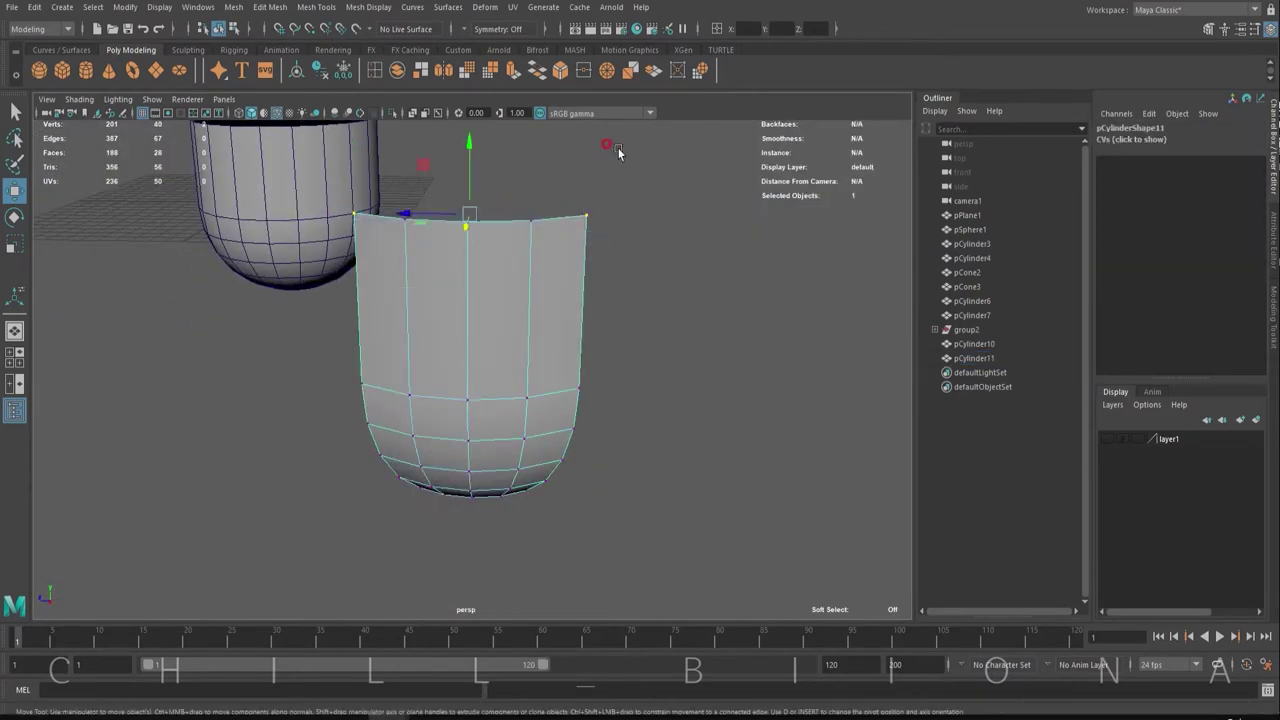
mouse_move(601, 186)
alt+mouse_down()
mouse_move(426, 308)
mouse_move(433, 278)
mouse_move(434, 312)
mouse_move(580, 334)
mouse_move(569, 323)
alt+mouse_up()
right_drag(443, 320, 440, 243)
click(421, 345)
key(w)
click(421, 345)
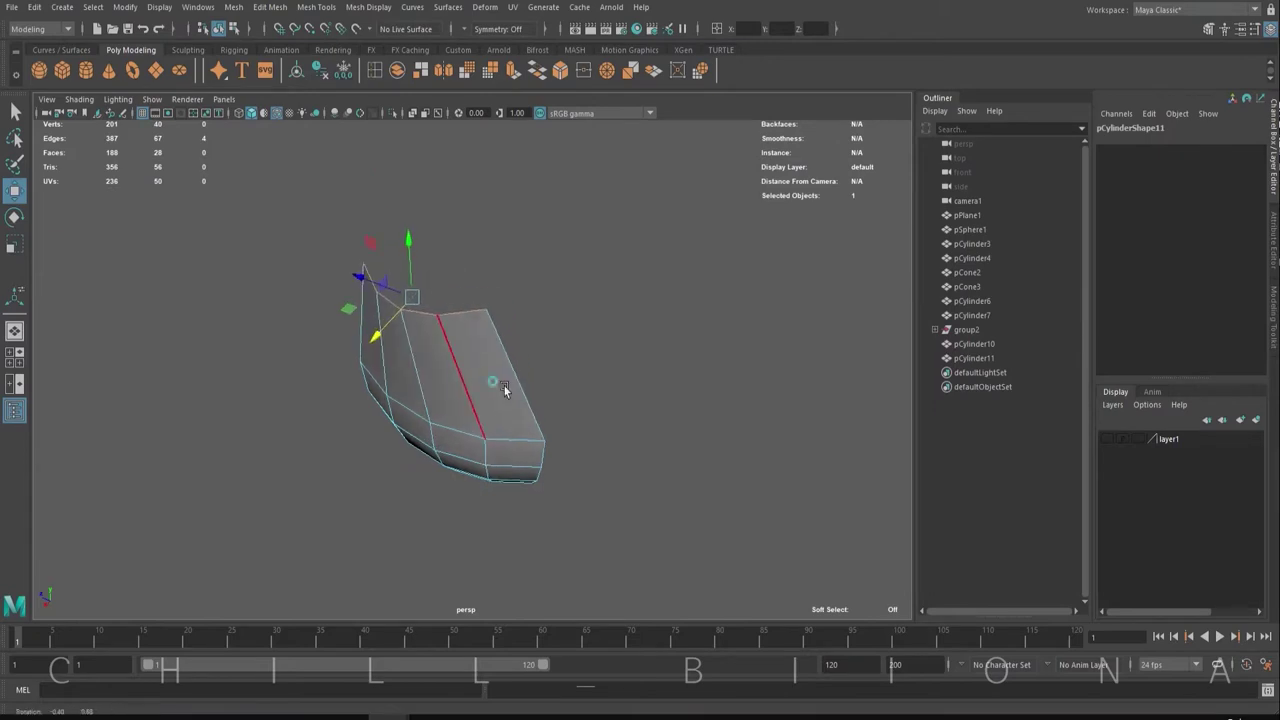
mouse_move(500, 386)
alt+mouse_down()
mouse_move(371, 309)
mouse_move(489, 400)
mouse_move(420, 300)
mouse_move(529, 120)
alt+mouse_up()
key(F8)
Bevel the selected edge with 4 segments at 0.6 fraction, then tweak the shell's vertices.
key(ctrl+b)
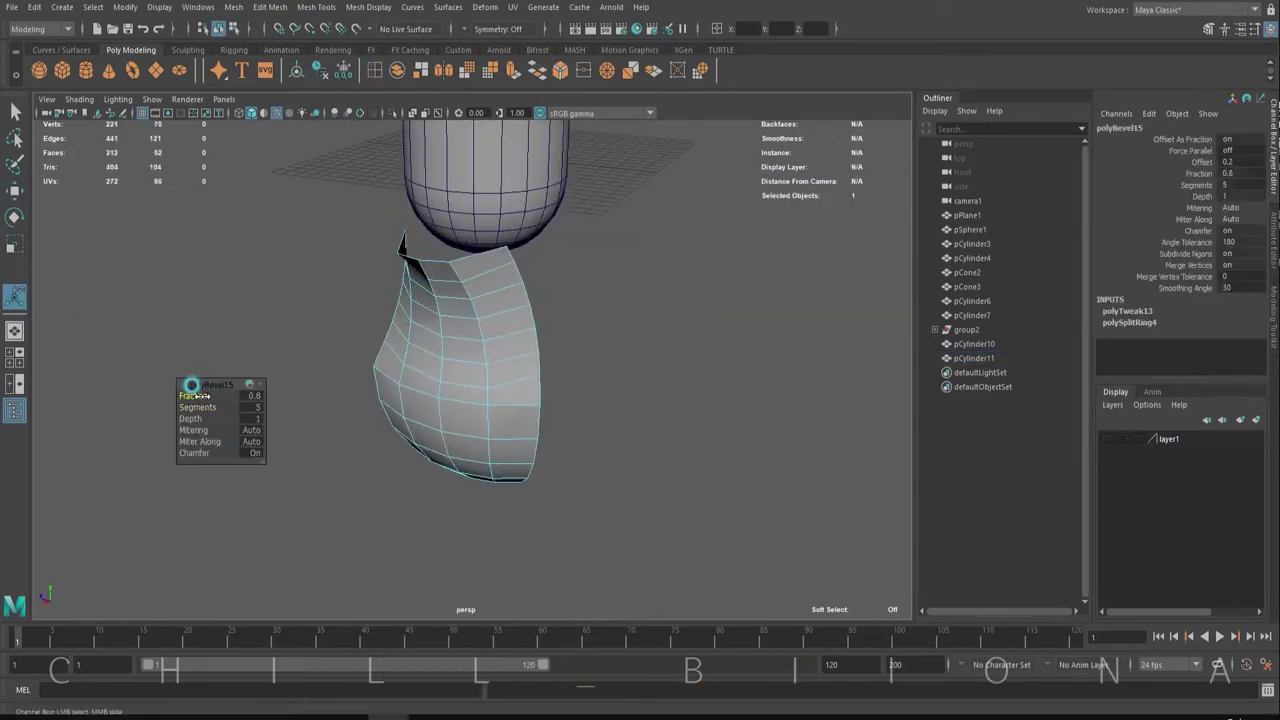
alt+drag(200, 396, 278, 459)
alt+drag(185, 397, 435, 214)
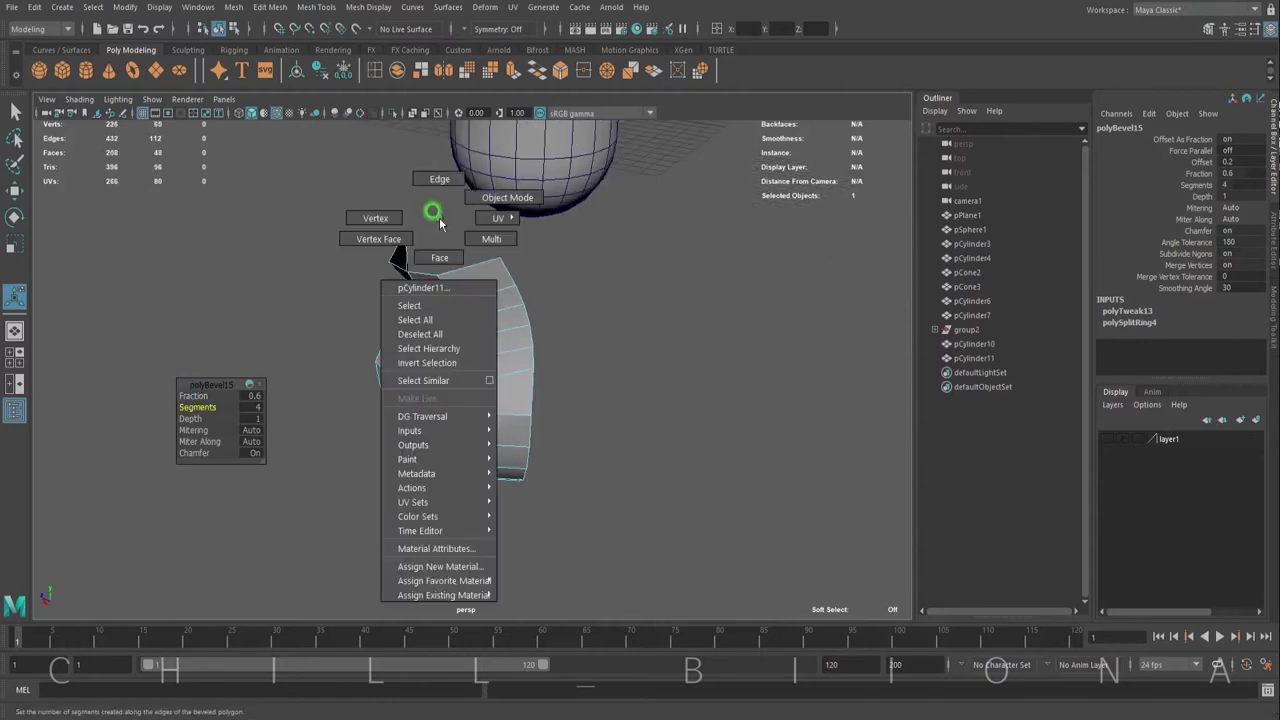
right_drag(435, 214, 495, 185)
alt+drag(532, 396, 514, 240)
right_drag(514, 240, 414, 237)
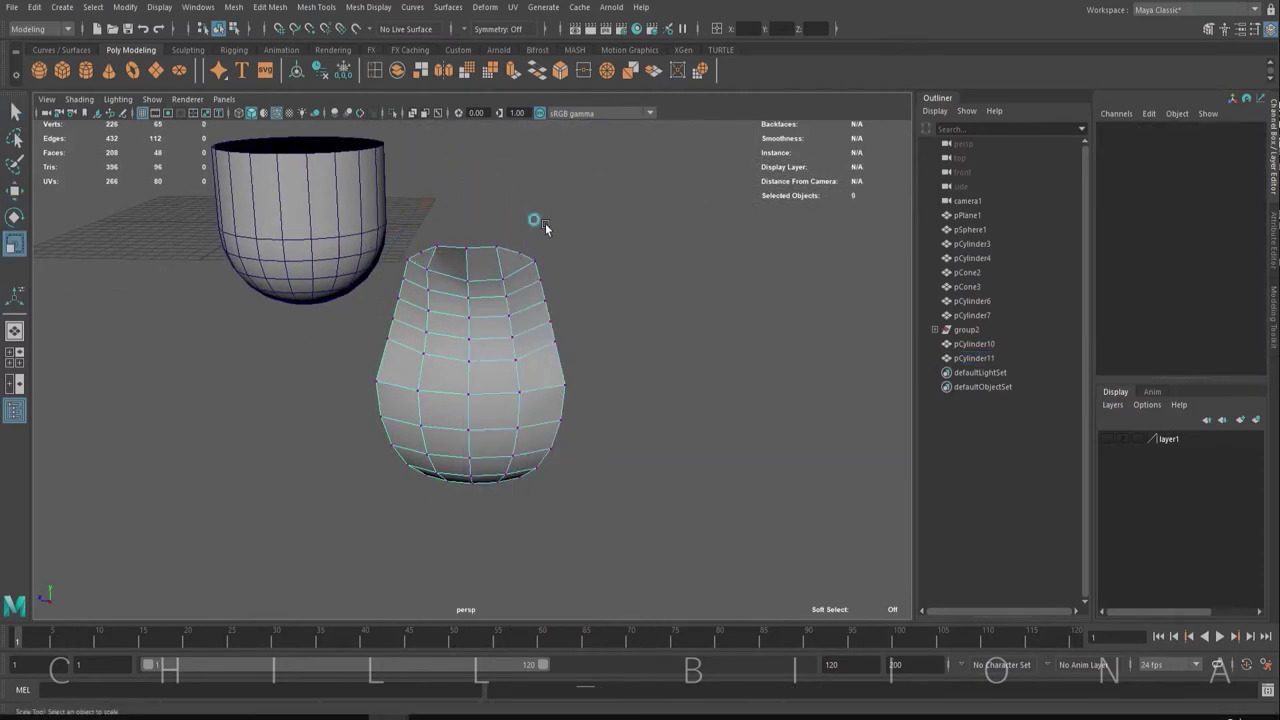
mouse_move(463, 207)
alt+mouse_down()
mouse_move(552, 366)
mouse_move(670, 338)
alt+mouse_up()
click(598, 344)
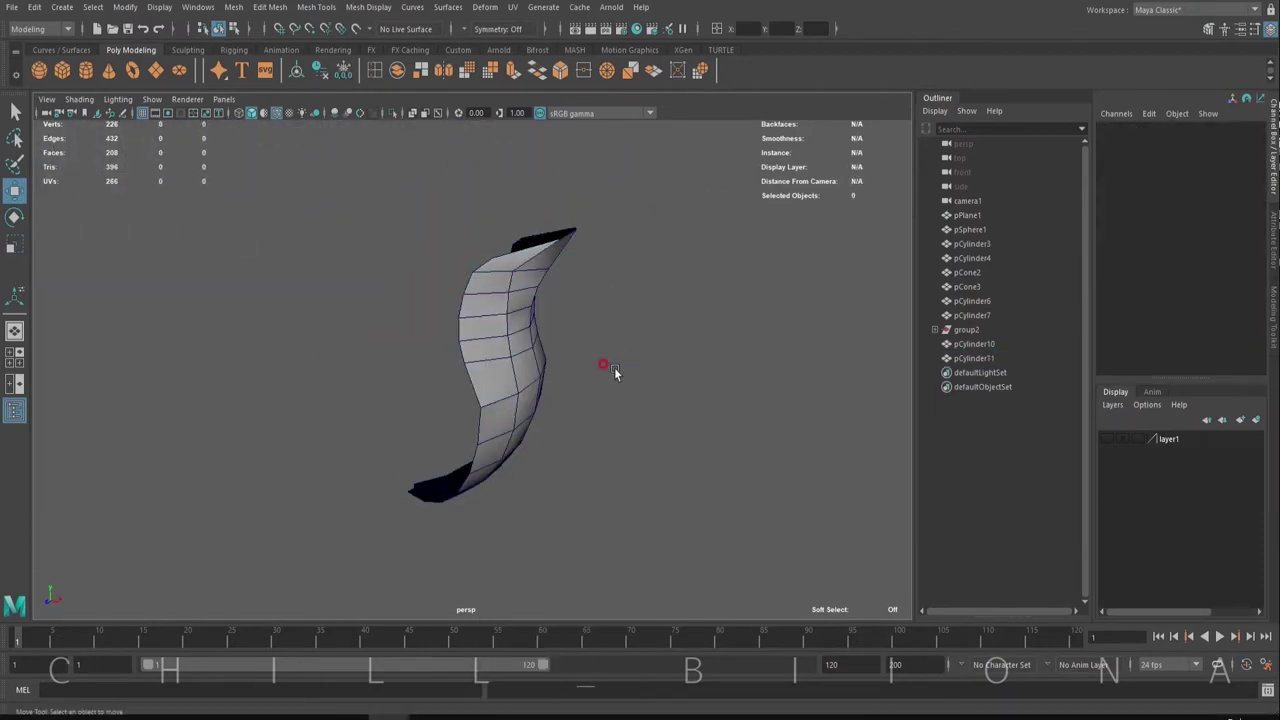
Insert another edge loop across the petal shell and move and scale the selected edges.
alt+drag(564, 384, 443, 371)
shift+right_drag(443, 371, 470, 330)
mouse_move(470, 330)
alt+mouse_down()
mouse_move(413, 278)
mouse_move(443, 306)
mouse_move(393, 316)
mouse_move(625, 300)
alt+mouse_up()
key(w)
mouse_move(621, 187)
alt+mouse_down()
mouse_move(487, 289)
mouse_move(566, 309)
mouse_move(522, 245)
alt+mouse_up()
key(w)
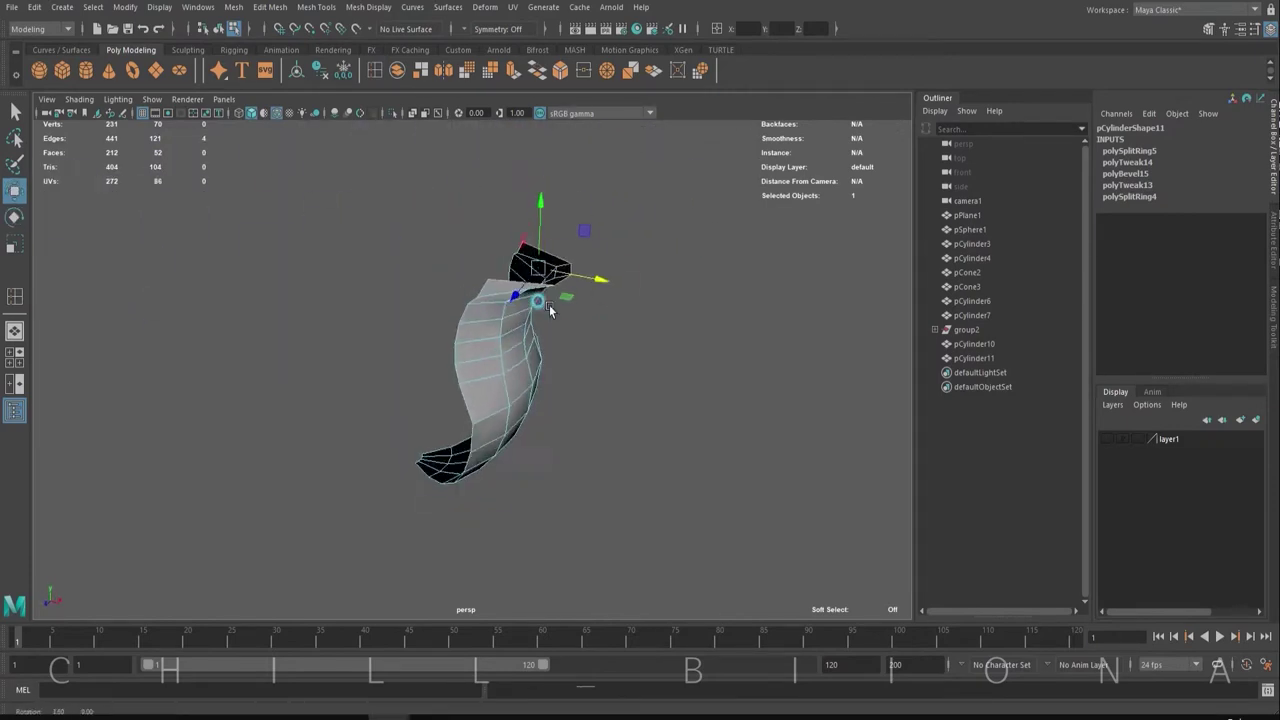
mouse_move(497, 322)
alt+mouse_down()
mouse_move(418, 296)
mouse_move(471, 314)
mouse_move(472, 172)
alt+mouse_up()
key(r)
key(w)
Scale a vertex at the petal's top, then reselect the whole petal.
click(413, 237)
mouse_move(413, 237)
alt+mouse_down()
mouse_move(528, 329)
mouse_move(820, 291)
mouse_move(486, 286)
mouse_move(577, 210)
alt+mouse_up()
key(r)
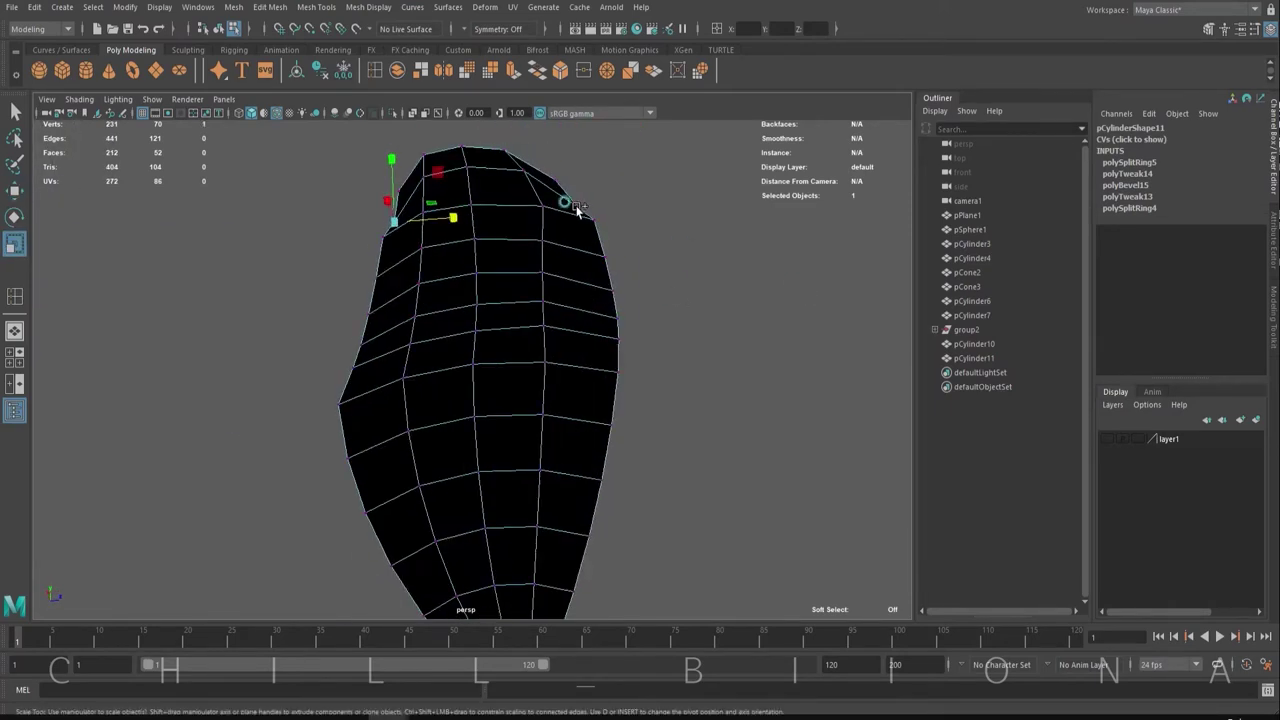
mouse_move(487, 172)
alt+mouse_down()
mouse_move(428, 194)
mouse_move(516, 233)
mouse_move(520, 274)
mouse_move(584, 180)
mouse_move(523, 380)
alt+mouse_up()
key(F8)
click(584, 180)
alt+right_drag(523, 380, 434, 466)
click(434, 466)
mouse_move(434, 466)
alt+mouse_down()
mouse_move(589, 409)
mouse_move(484, 438)
mouse_move(537, 326)
mouse_move(628, 372)
mouse_move(615, 307)
mouse_move(451, 413)
mouse_move(397, 479)
alt+mouse_up()
Duplicate the petal rotated around Y and repeat with Shift+D, making pCylinder12–15.
key(ctrl+d)
key(e)
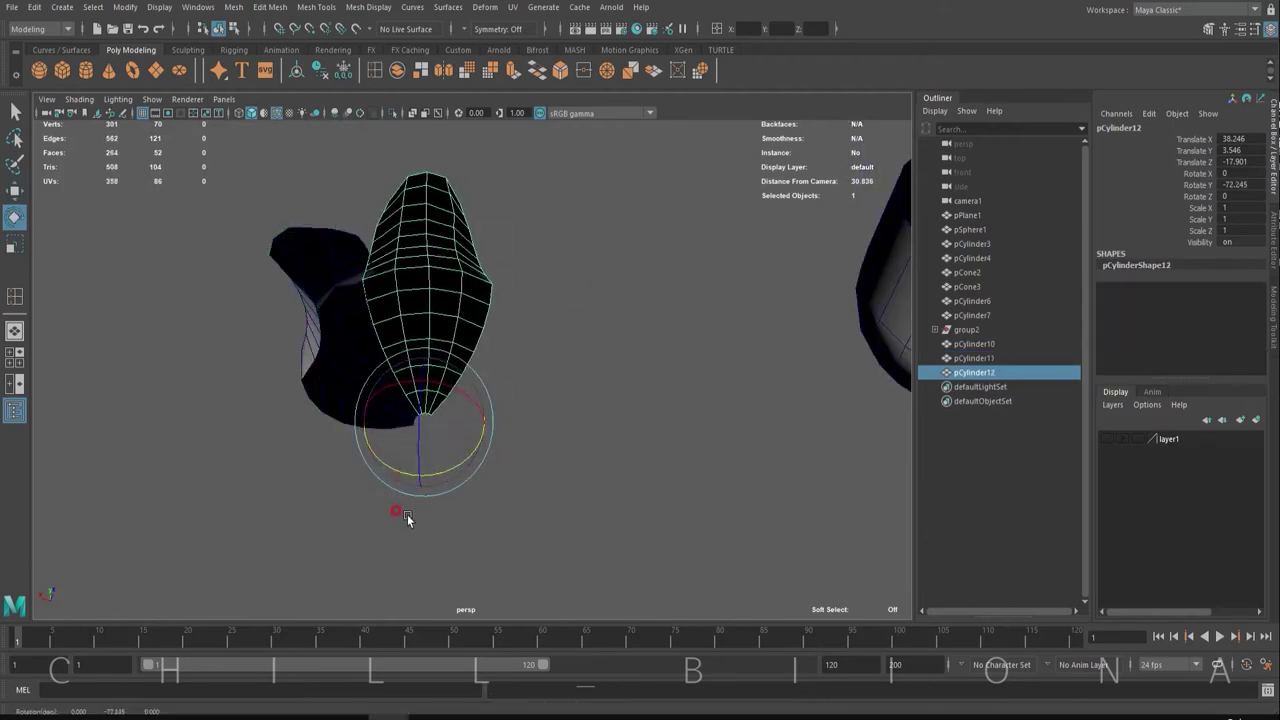
key(shift+d)
key(shift+d)
key(shift+d)
mouse_move(531, 466)
alt+mouse_down()
mouse_move(531, 391)
mouse_move(660, 371)
mouse_move(342, 280)
mouse_move(593, 546)
mouse_move(423, 471)
mouse_move(541, 495)
alt+mouse_up()
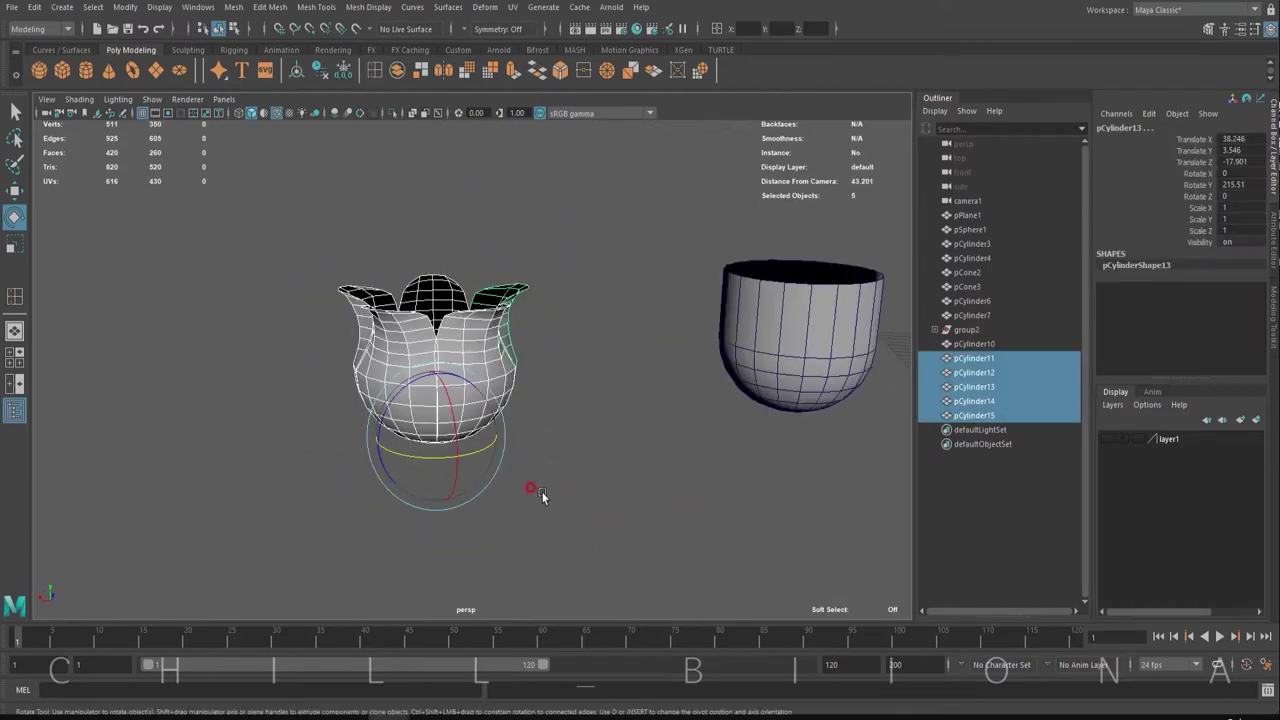
Isolate the bell's petals and combine them into a single mesh.
scroll(517, 502, up, 3)
scroll(543, 463, up, 3)
click(314, 409)
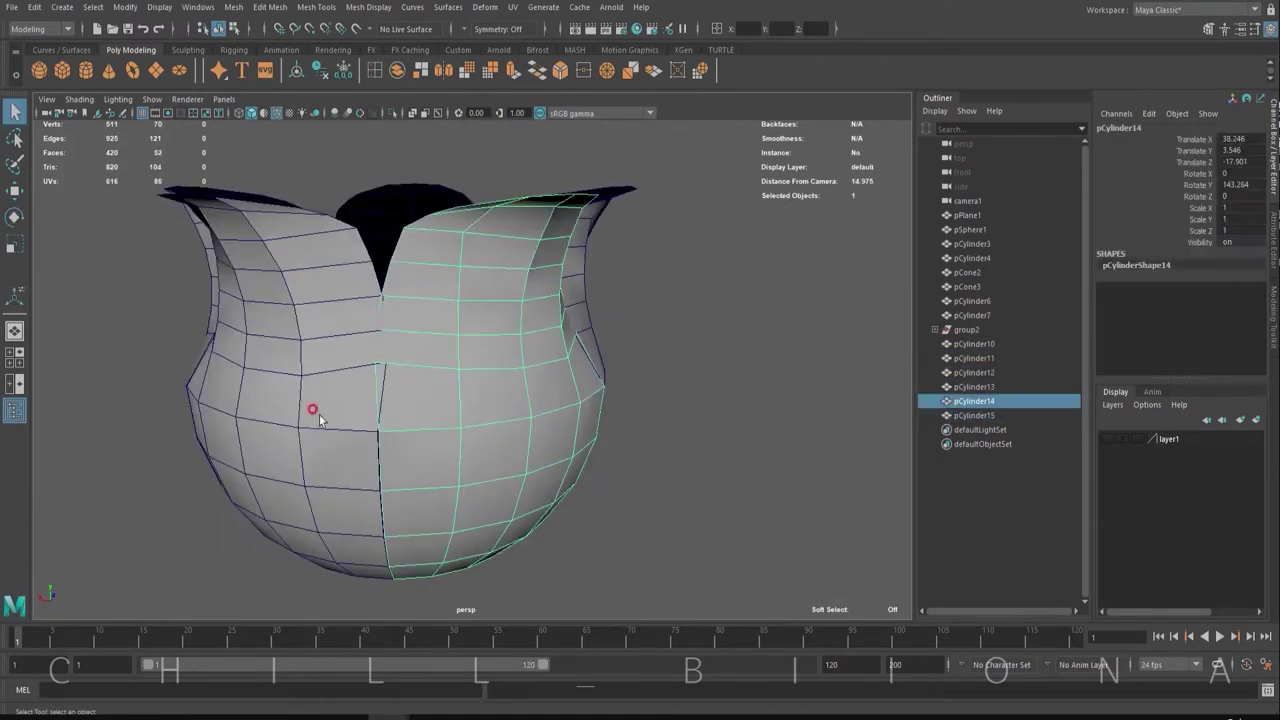
key(q)
key(ctrl+1)
click(233, 7)
click(258, 52)
Merge the centre-seam vertices with a 0.201 threshold, then merge the remaining seam vertices.
key(F9)
drag(364, 289, 393, 397)
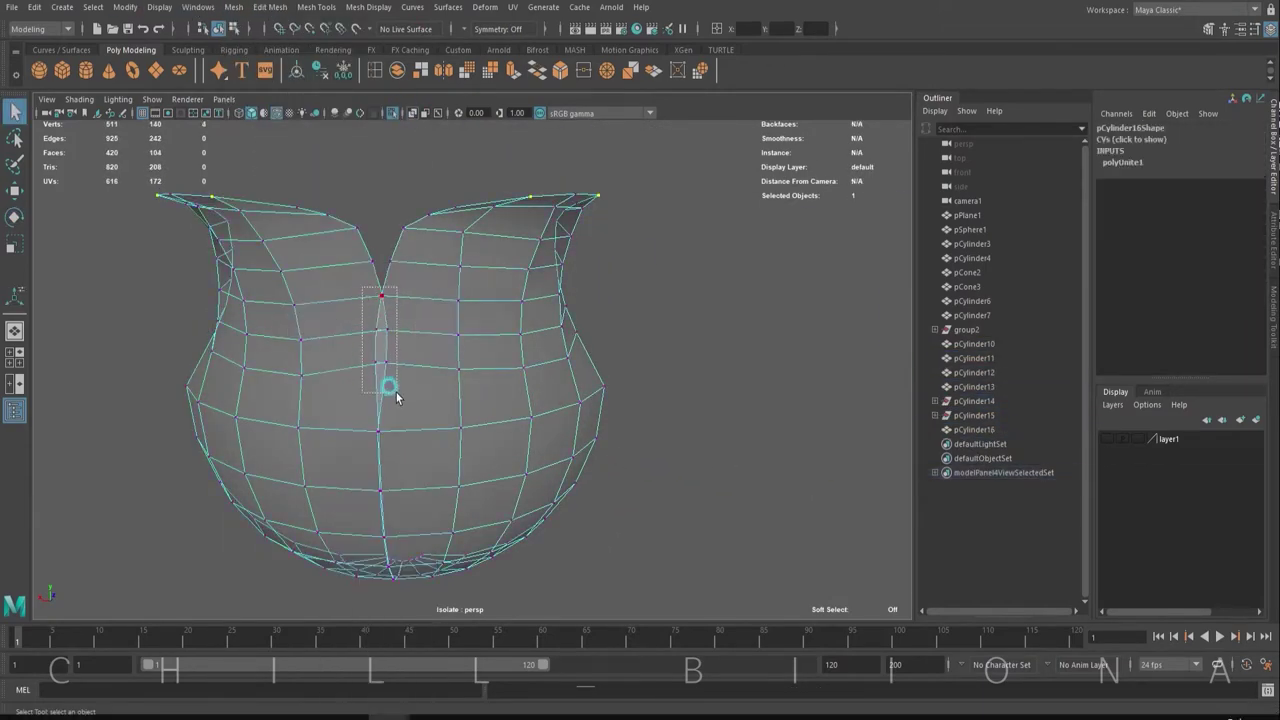
drag(397, 502, 397, 500)
mouse_move(397, 500)
alt+mouse_down()
mouse_move(371, 340)
mouse_move(371, 423)
mouse_move(420, 423)
mouse_move(430, 385)
alt+mouse_up()
click(270, 7)
click(350, 106)
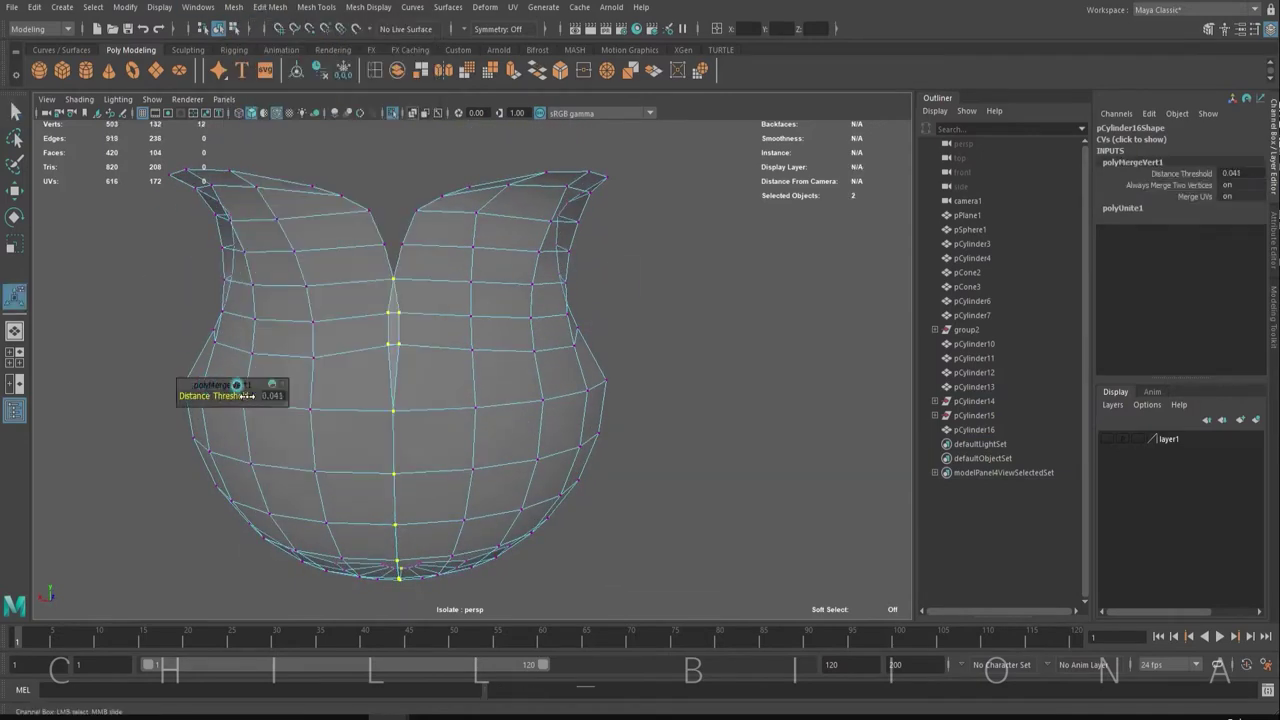
alt+drag(432, 449, 397, 420)
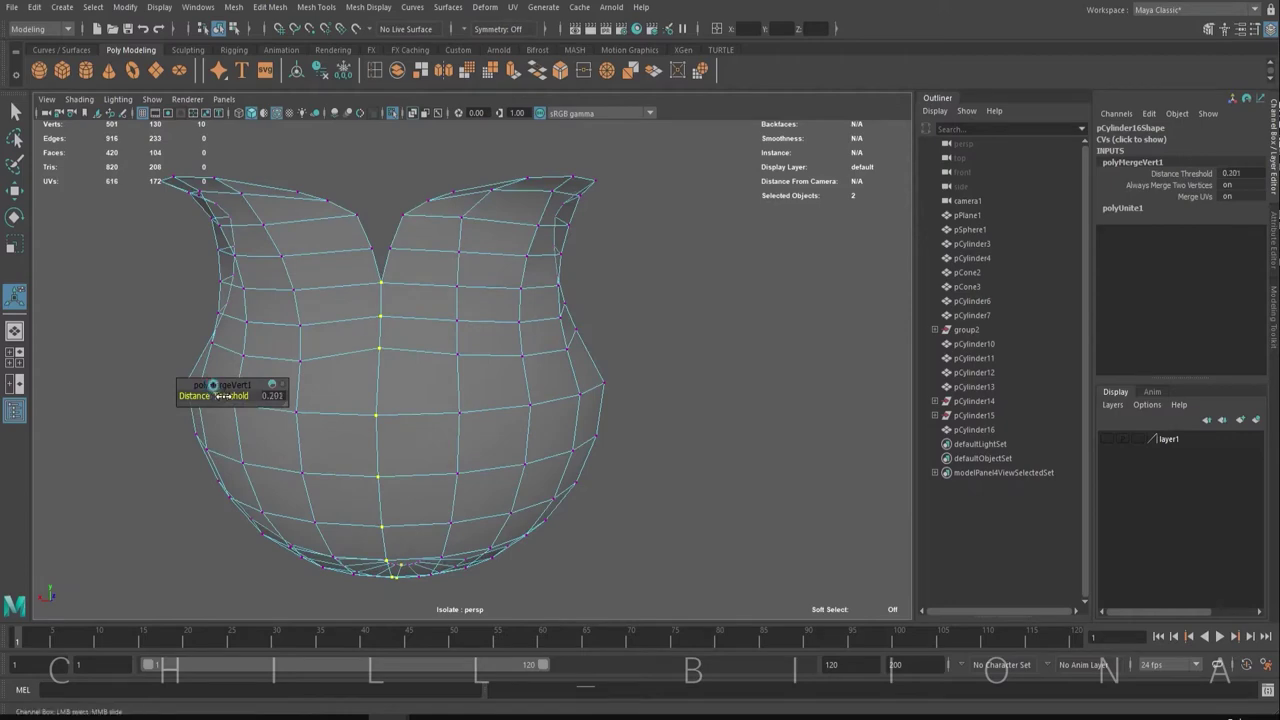
click(636, 458)
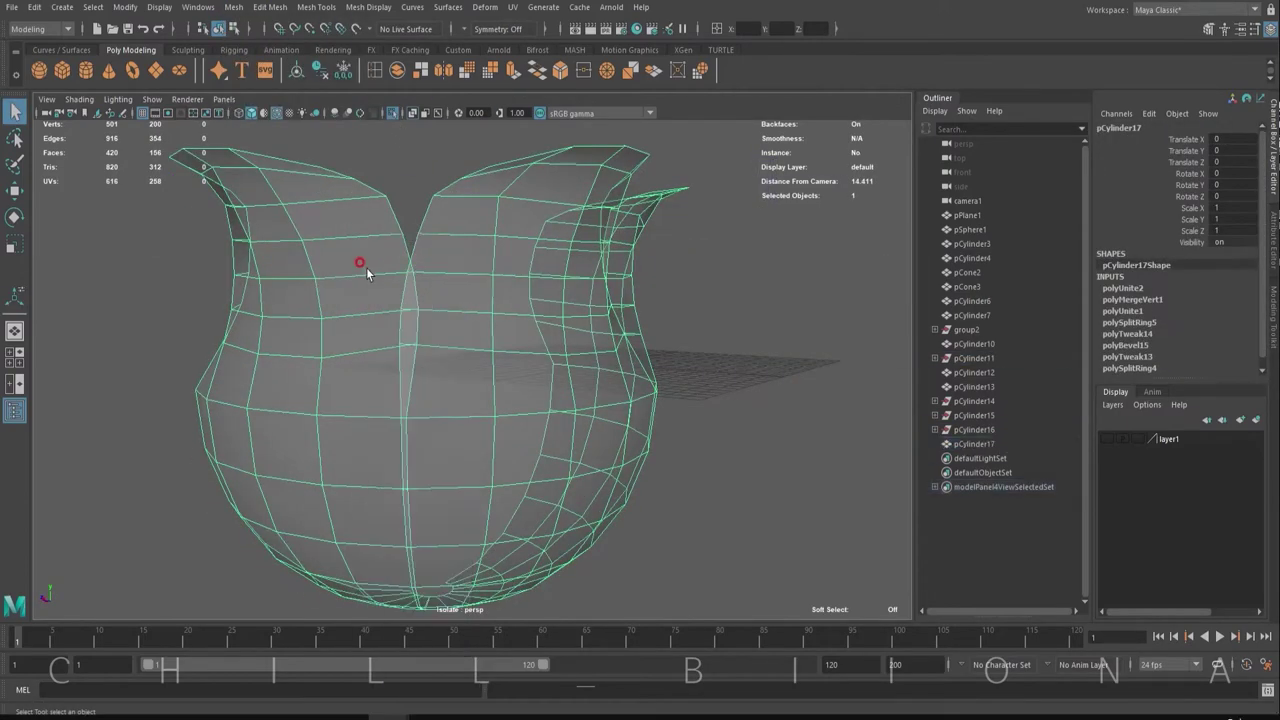
click(269, 7)
click(290, 160)
alt+drag(300, 300, 507, 473)
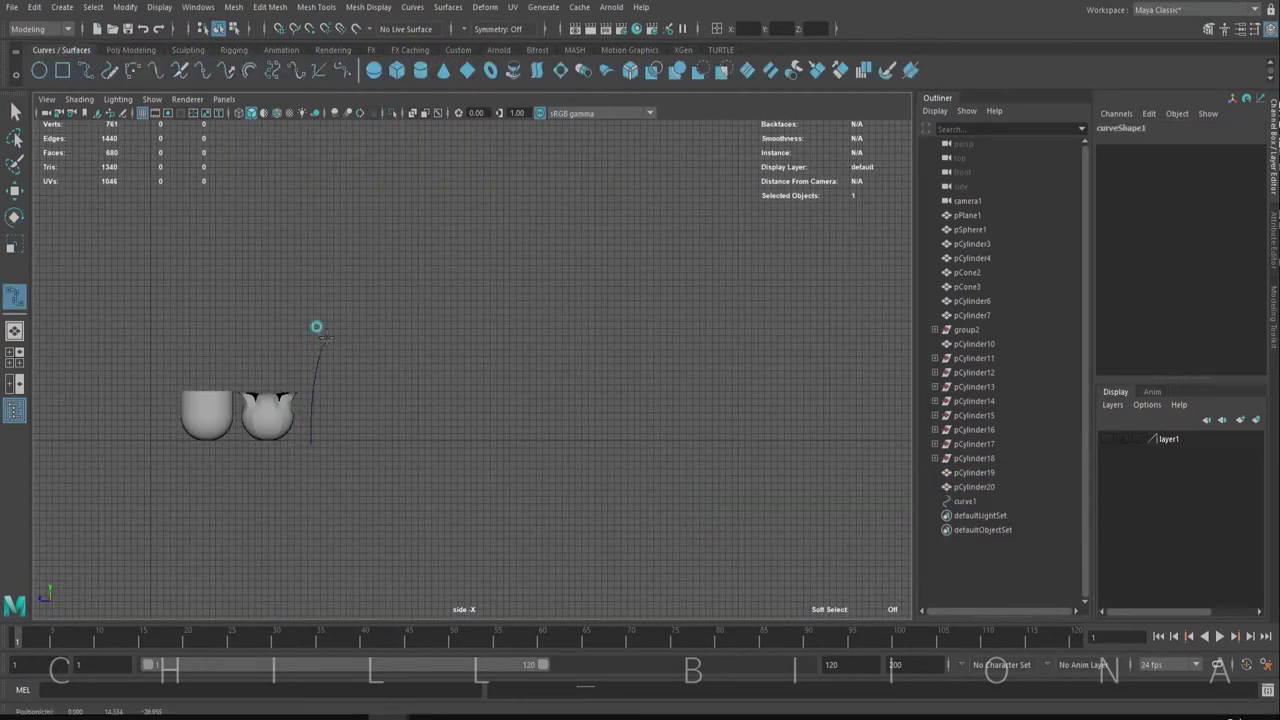
Finish the arching EP stem curve beside the bell flowers and deselect it.
key(Return)
key(w)
click(408, 297)
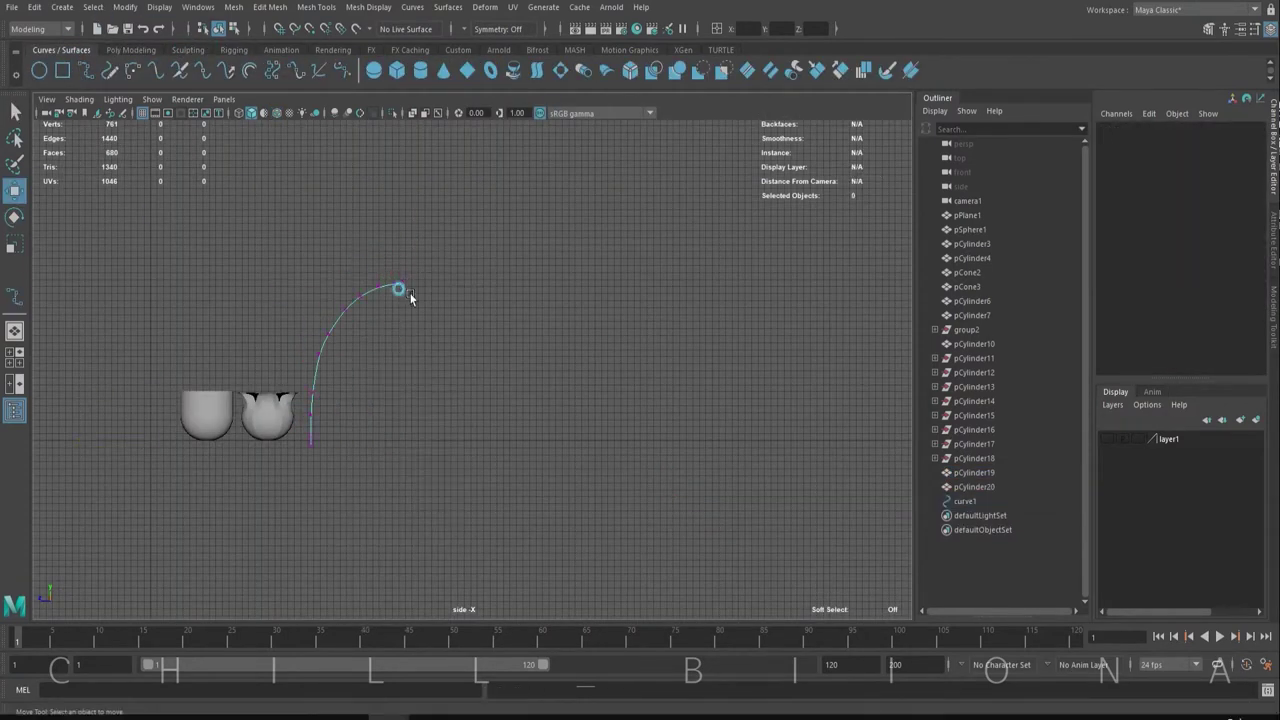
scroll(343, 262, up, 2)
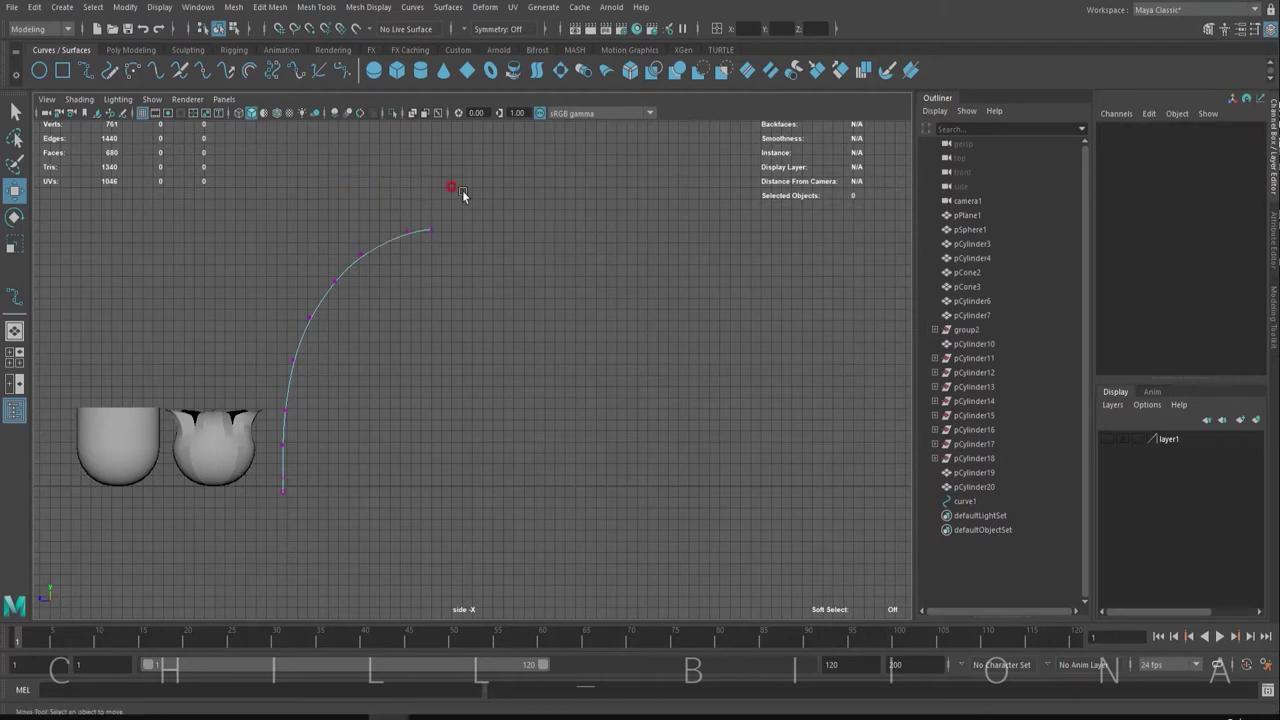
key(F8)
key(space)
Create a cylinder, rotate it about 90 degrees and position it at the curve's lower end.
click(86, 70)
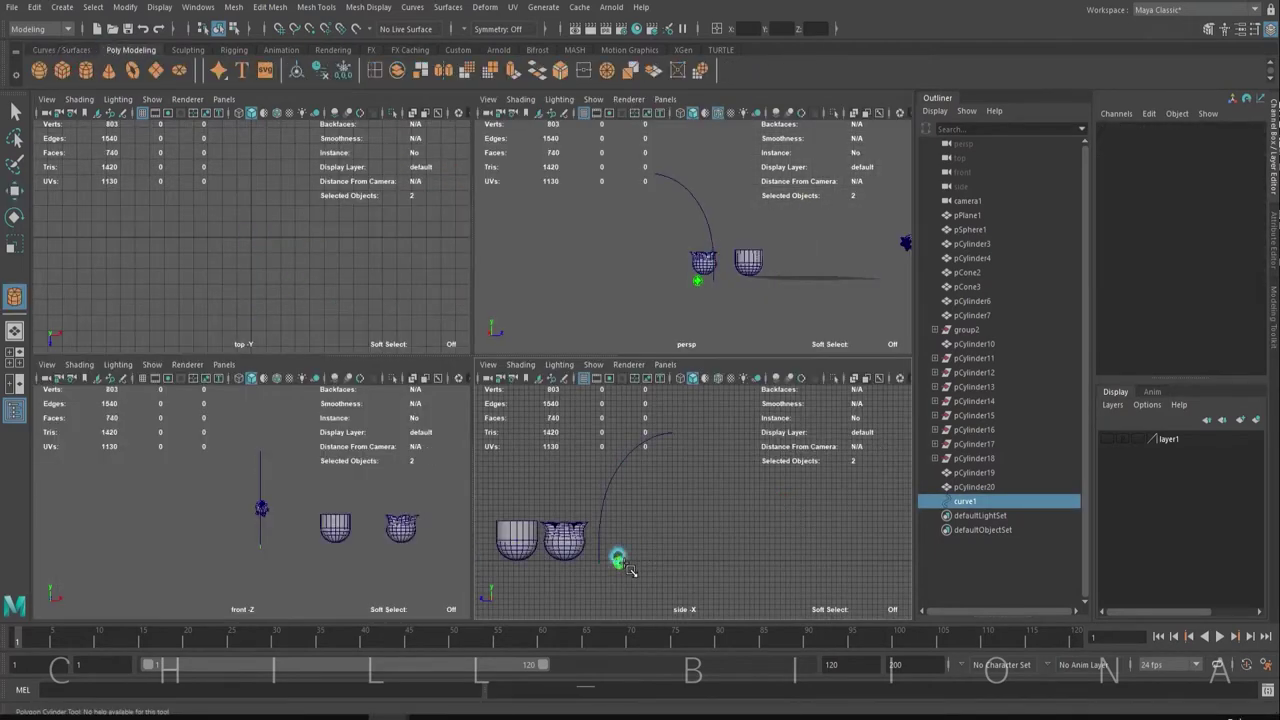
drag(568, 545, 614, 563)
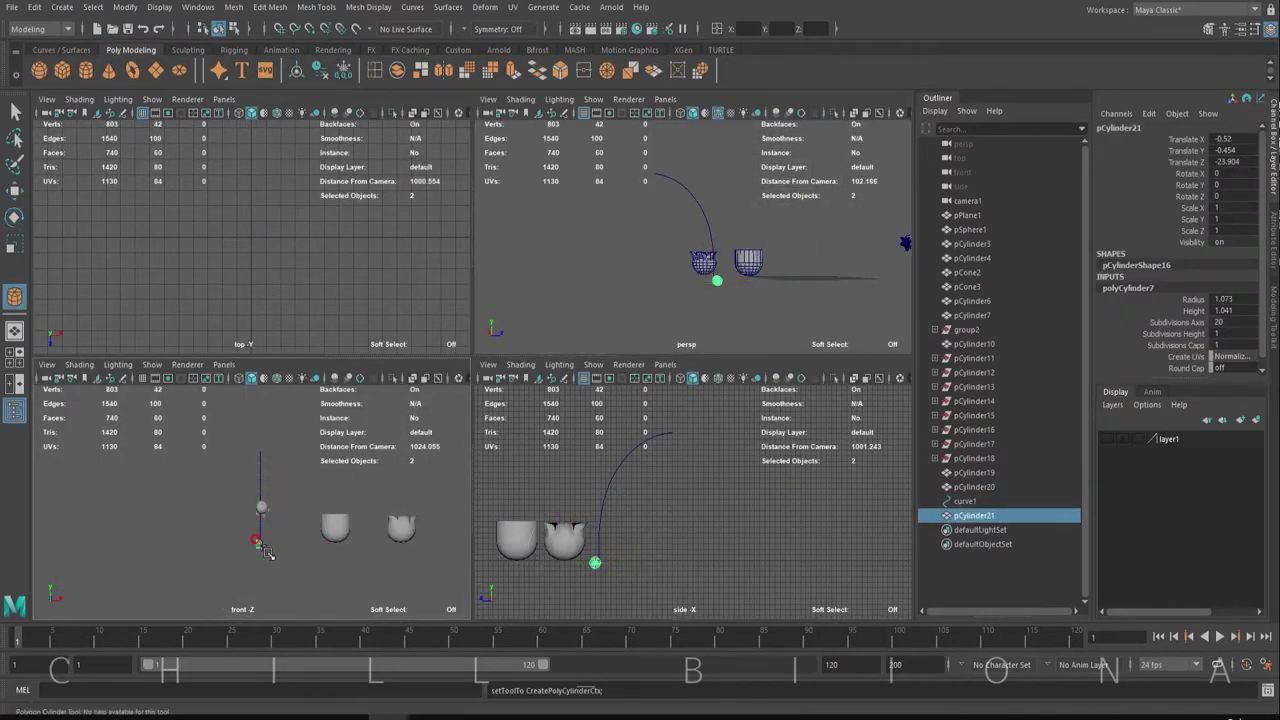
key(f)
key(e)
drag(286, 571, 306, 551)
key(f)
key(w)
drag(305, 240, 356, 240)
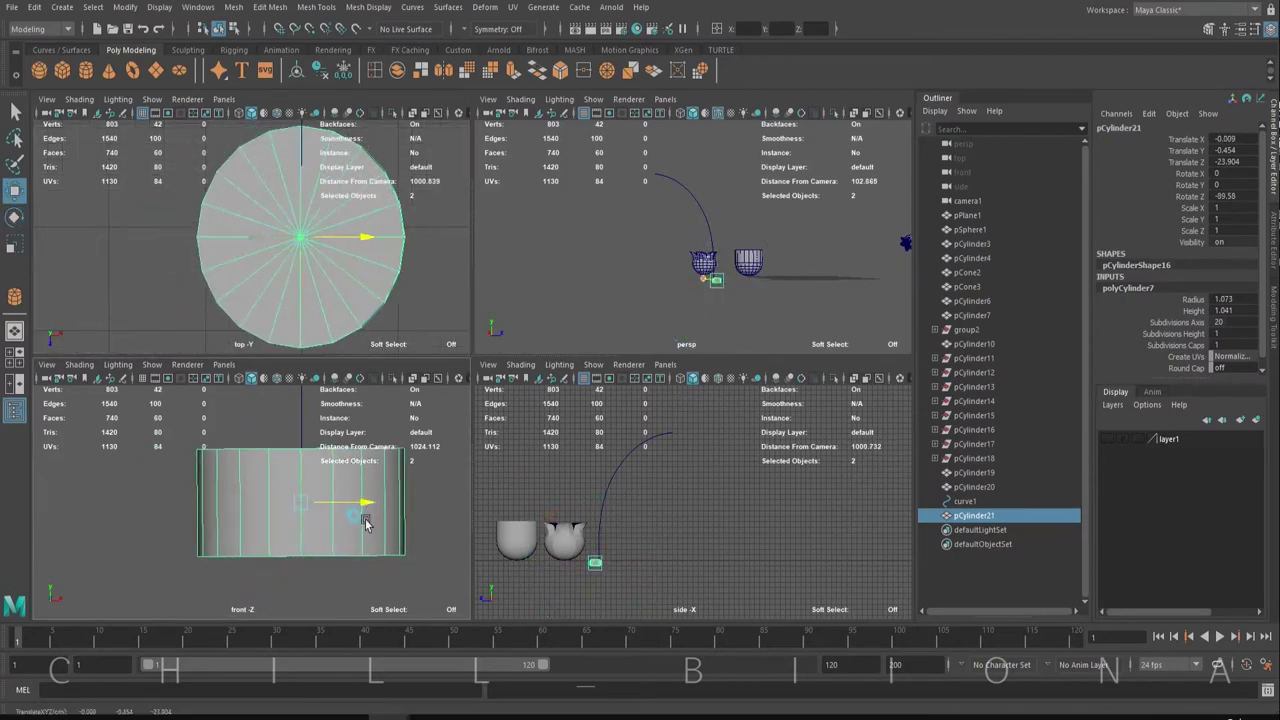
drag(748, 279, 768, 283)
key(f)
Delete the cylinder's end caps and extrude it along curve1 with 25 divisions and taper.
key(space)
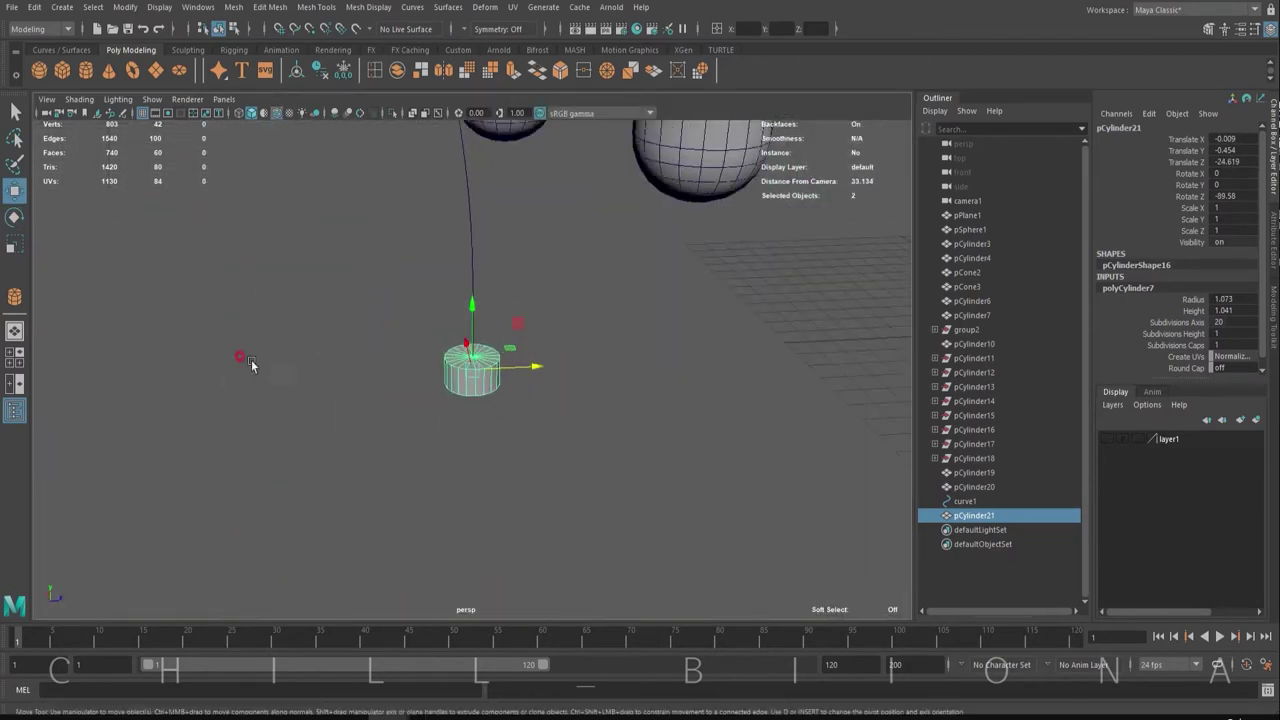
scroll(251, 363, down, 3)
key(Delete)
mouse_move(522, 372)
mouse_down()
mouse_move(522, 383)
mouse_move(534, 343)
mouse_move(543, 420)
mouse_up()
click(543, 420)
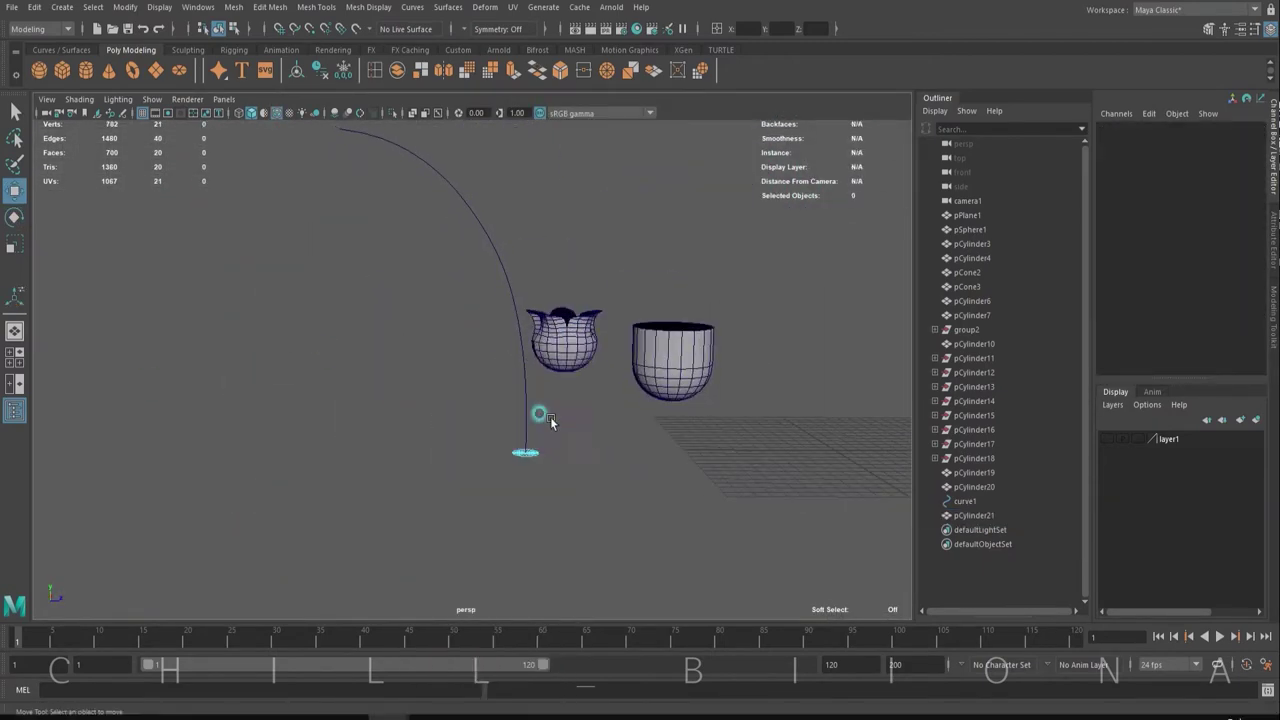
click(468, 215)
click(497, 80)
drag(194, 430, 385, 450)
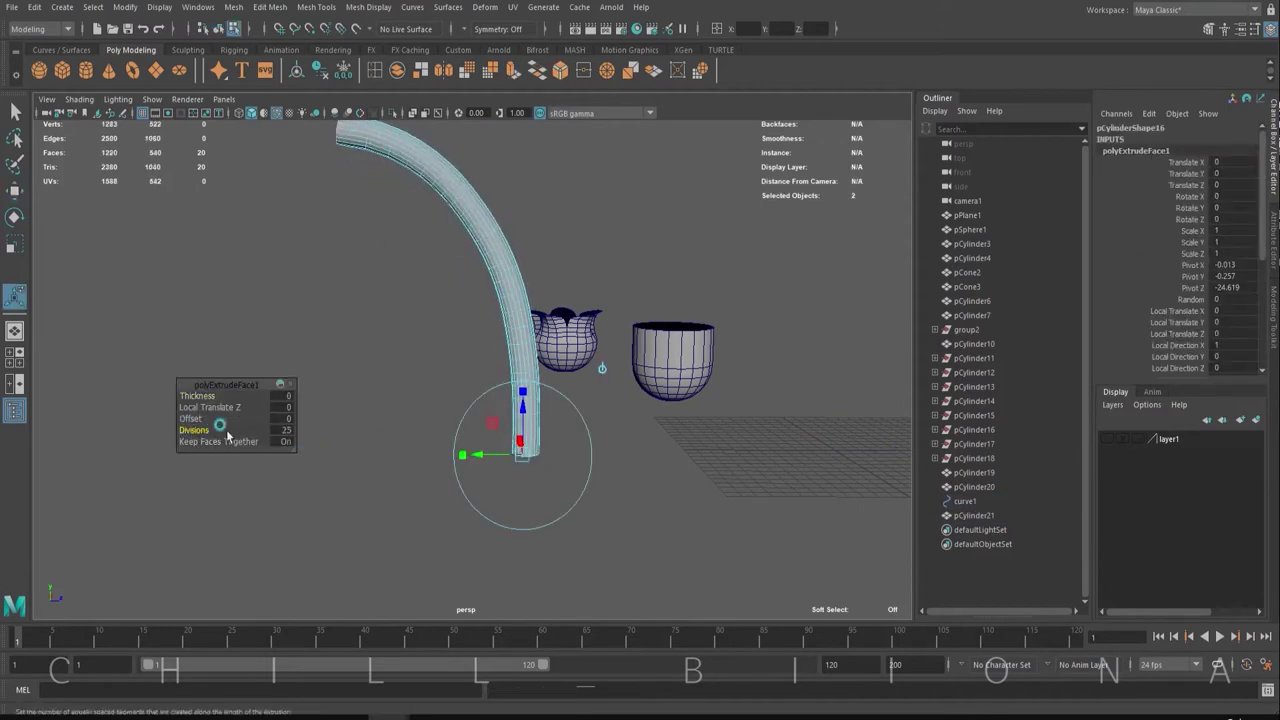
click(1225, 321)
text(0.2)
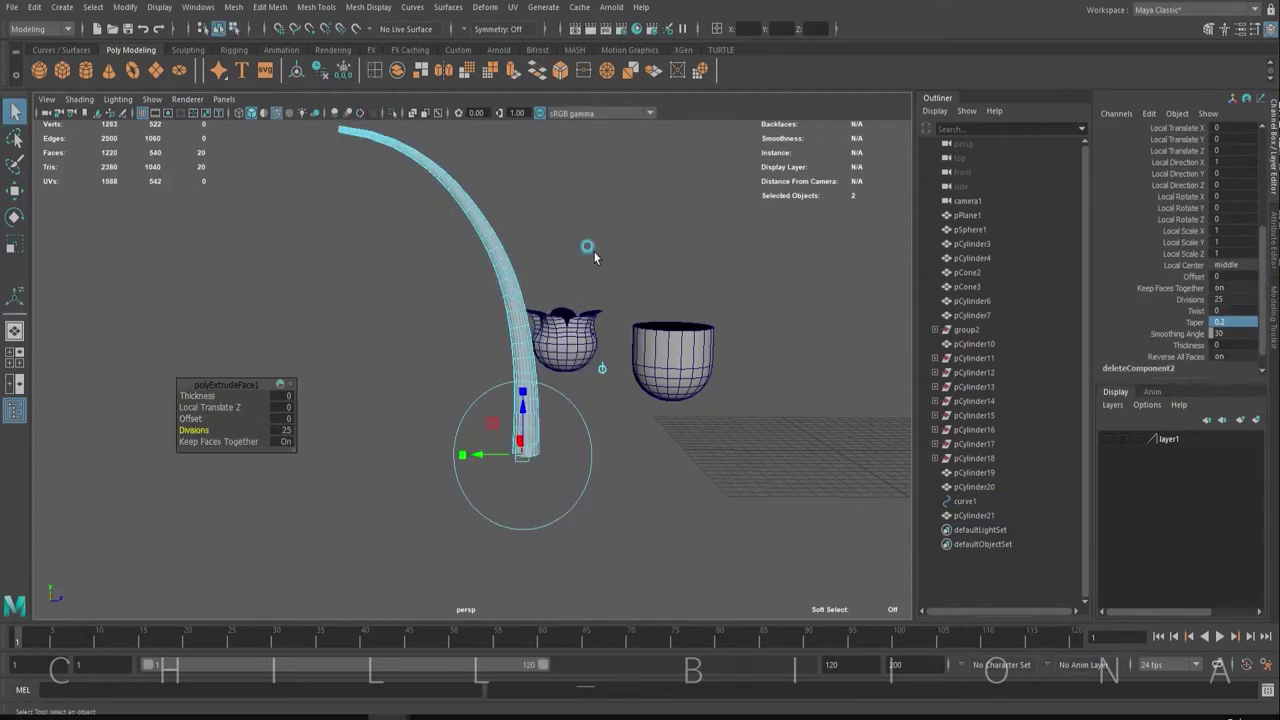
Duplicate the extruded stem tube and move the copy to the right.
key(ctrl+d)
key(w)
mouse_move(539, 390)
mouse_down()
mouse_move(735, 400)
mouse_move(630, 396)
mouse_up()
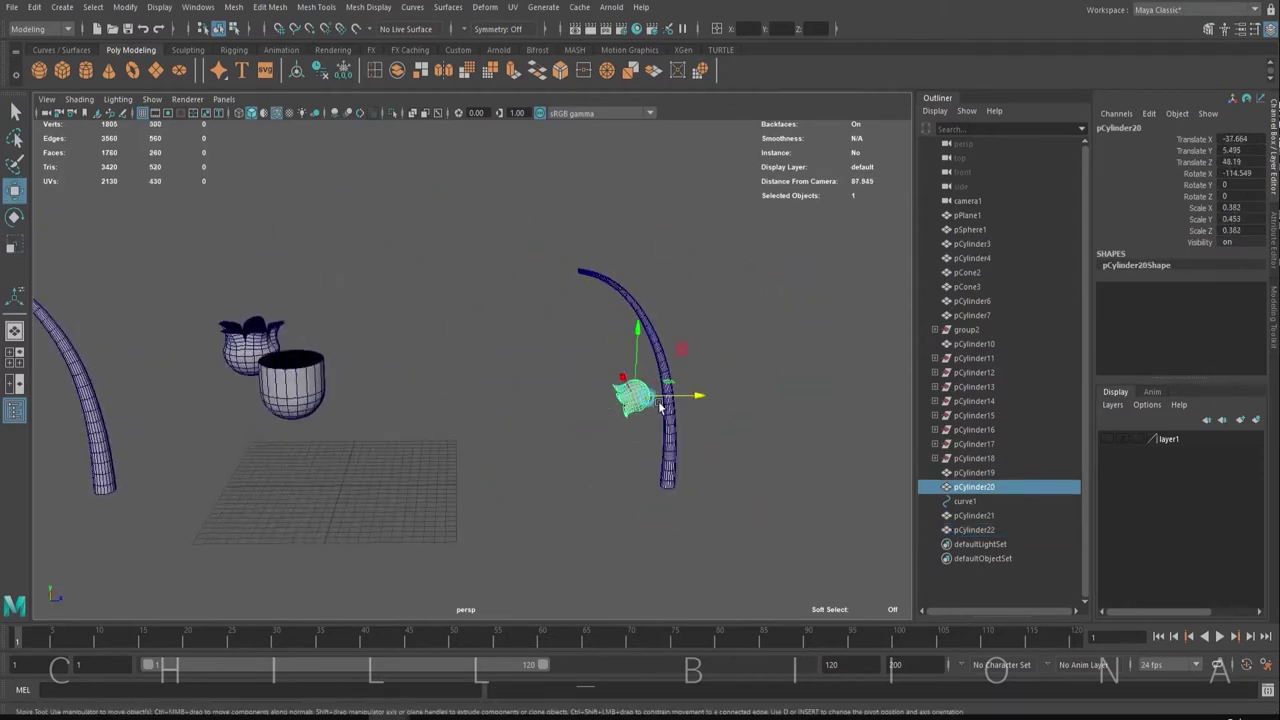
Duplicate the bell flower and move the copy higher along the stem.
key(ctrl+d)
mouse_move(660, 357)
mouse_down()
mouse_move(651, 323)
mouse_move(605, 388)
mouse_up()
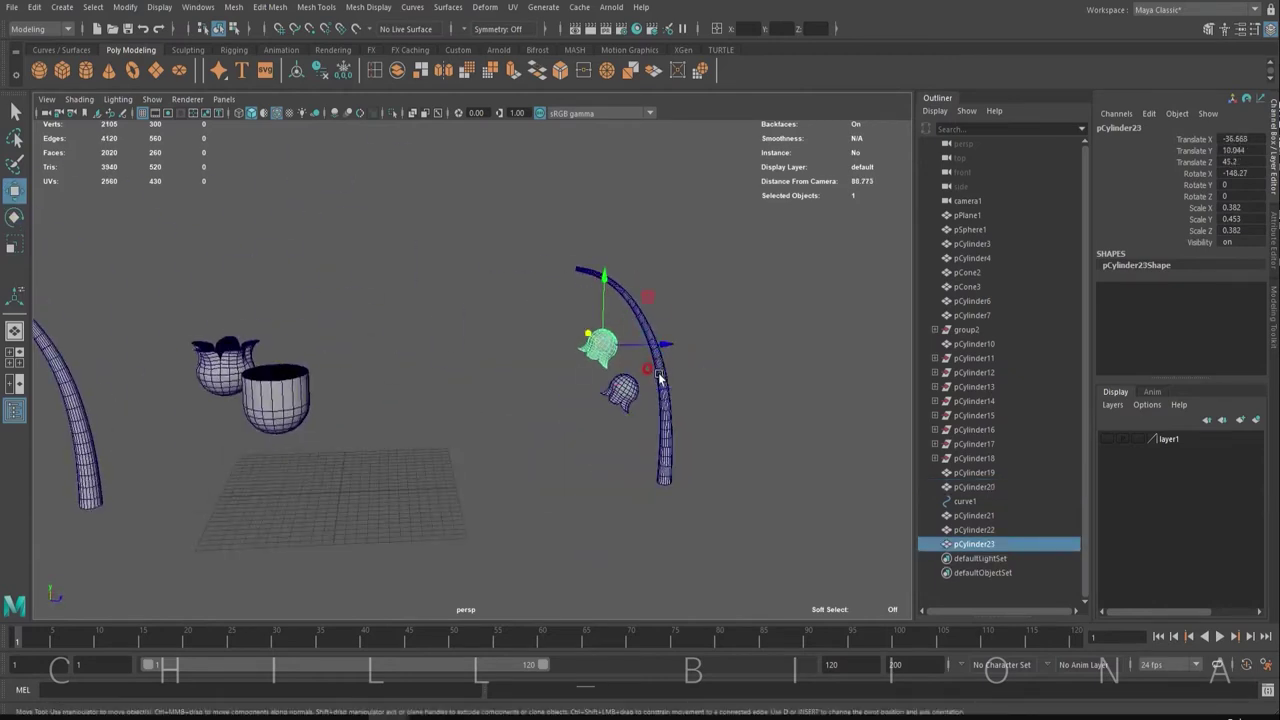
mouse_move(667, 390)
alt+mouse_down()
mouse_move(571, 412)
mouse_move(563, 440)
mouse_move(569, 371)
mouse_move(639, 388)
alt+mouse_up()
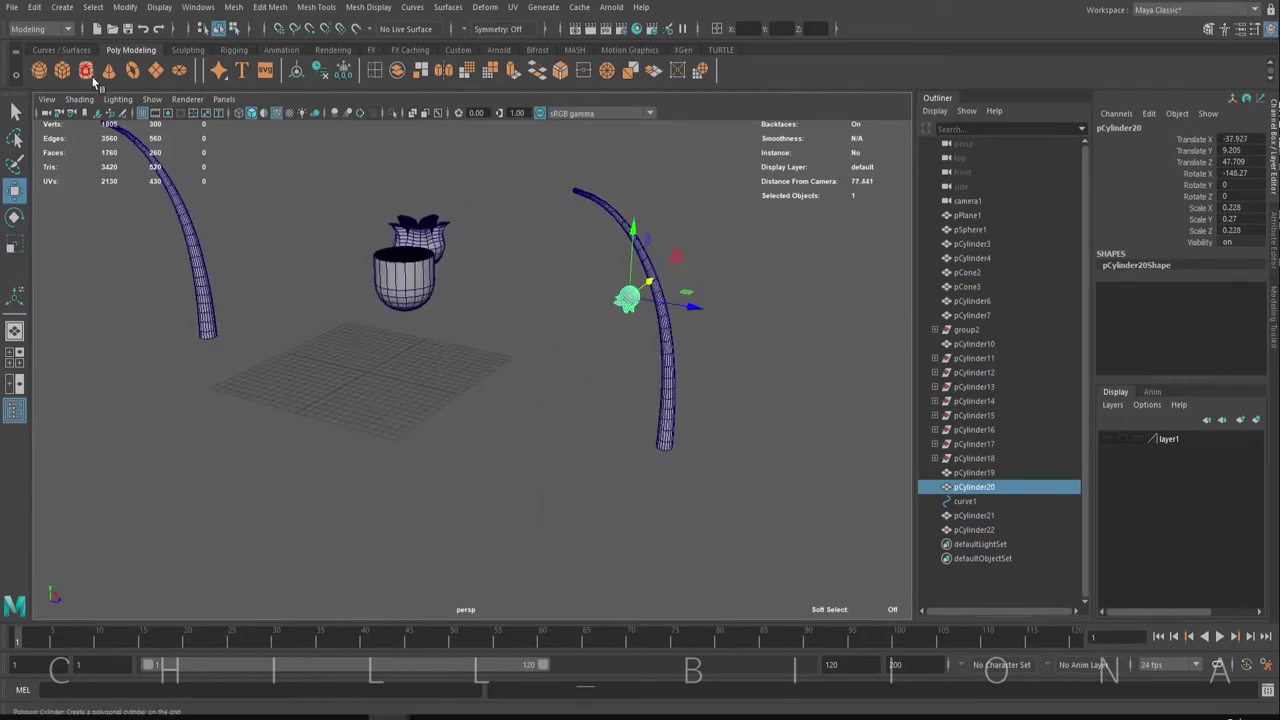
Duplicate the curved tube, shrink it to stalk size, and move it between flower and stem.
key(ctrl+d)
drag(680, 432, 658, 462)
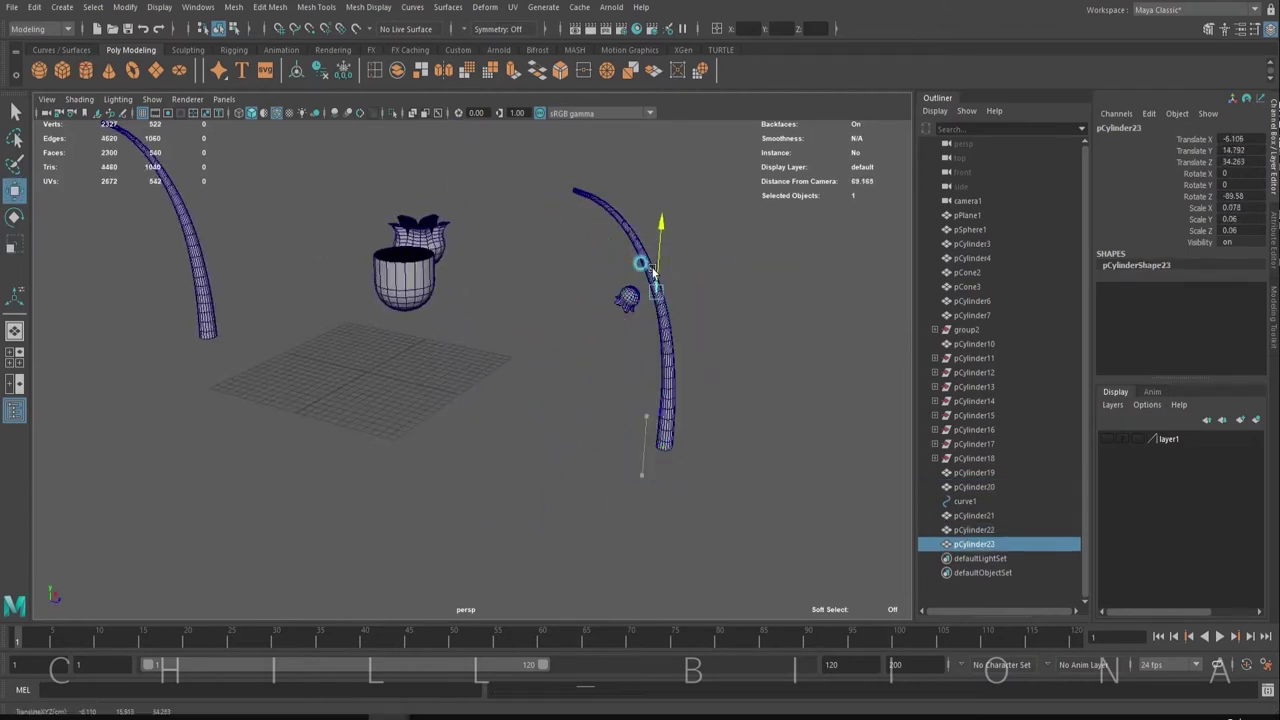
middle_drag(697, 311, 650, 311)
key(f)
key(w)
mouse_move(300, 460)
alt+mouse_down()
mouse_move(137, 459)
mouse_move(150, 482)
alt+mouse_up()
mouse_move(150, 482)
mouse_down()
mouse_move(173, 479)
mouse_move(257, 400)
mouse_move(277, 400)
mouse_up()
key(w)
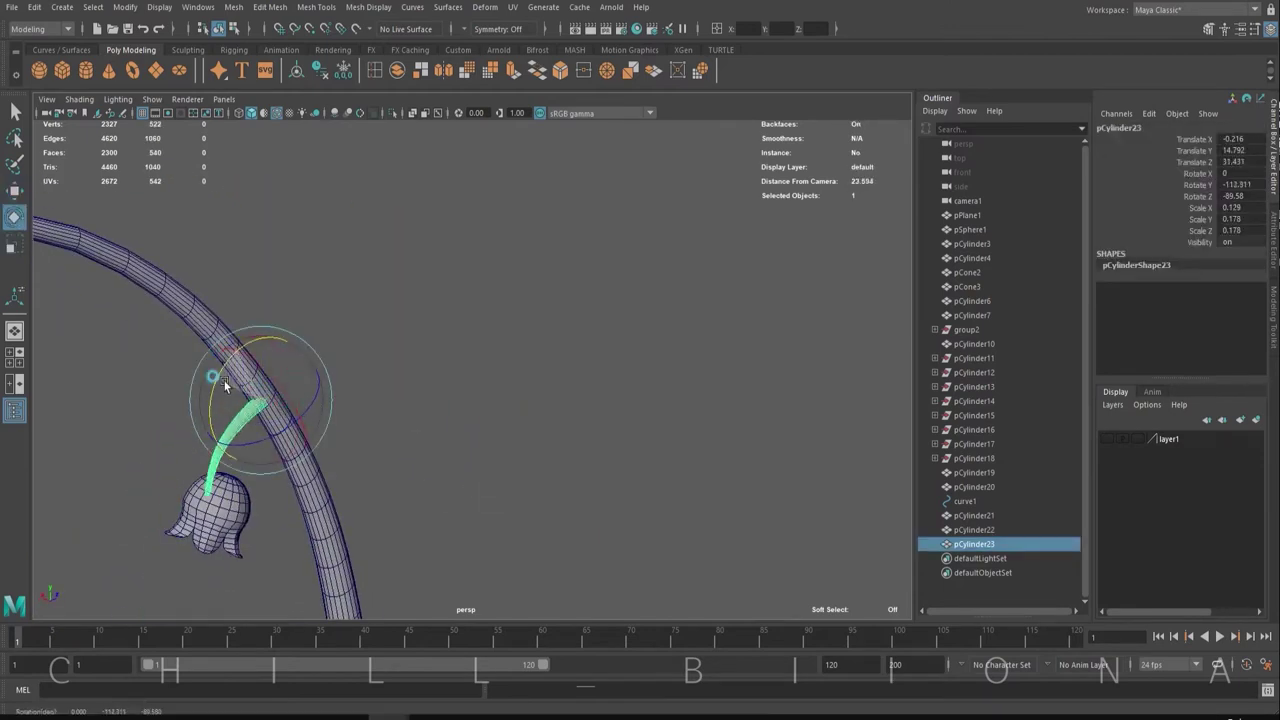
Select the new stalk, pCylinder23, and isolate it in the view.
click(208, 505)
alt+drag(208, 505, 228, 476)
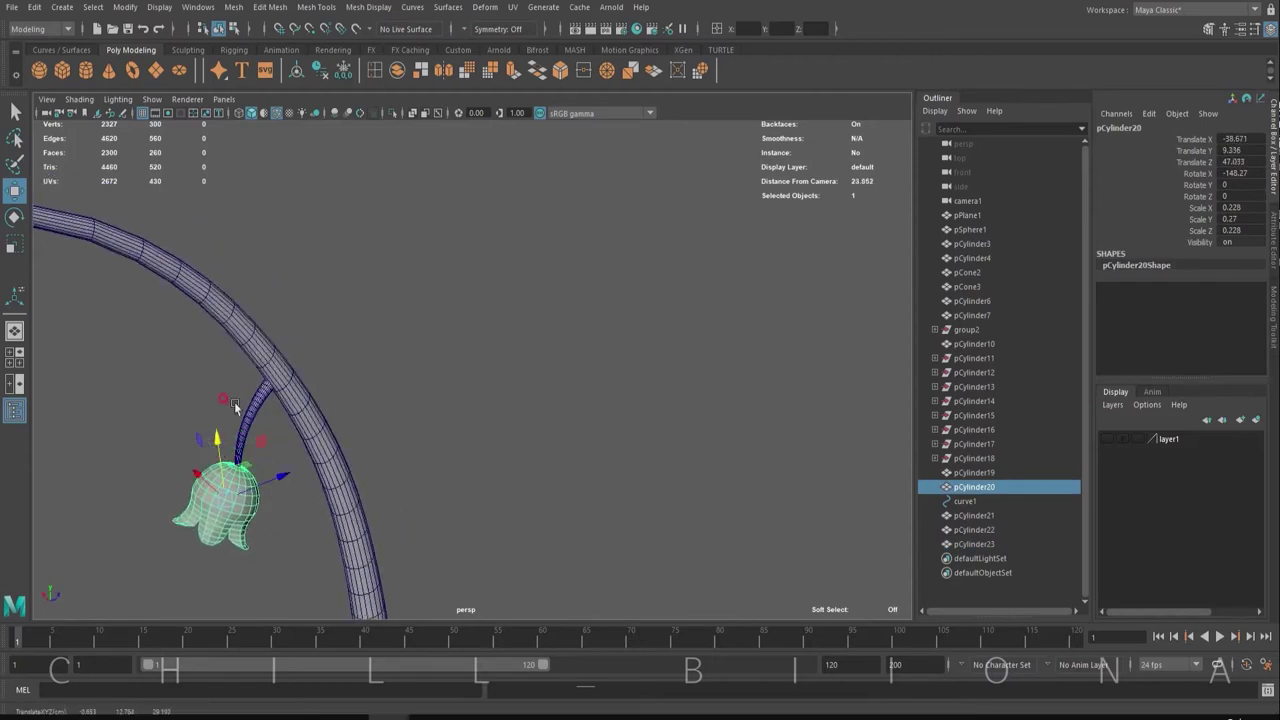
alt+drag(235, 405, 391, 423)
click(345, 400)
key(f)
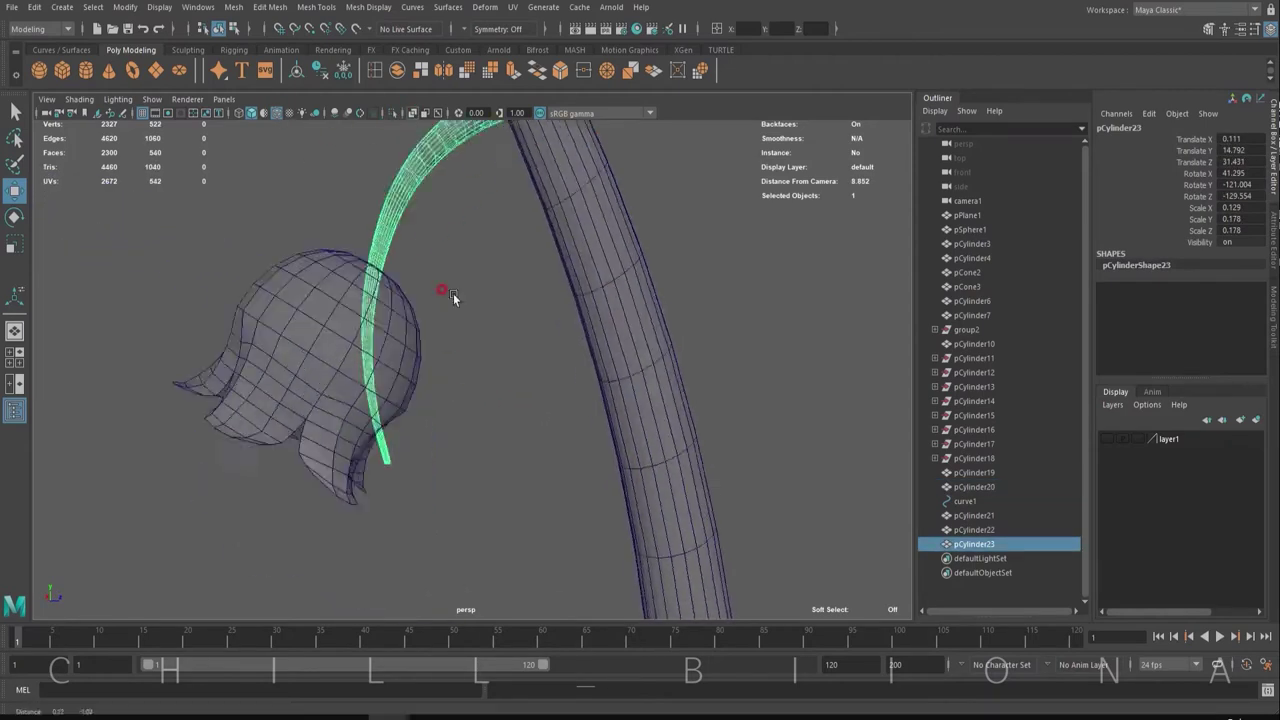
shift+click(345, 240)
shift+click(347, 235)
key(ctrl+1)
mouse_move(347, 235)
right_down()
mouse_move(340, 340)
mouse_move(334, 222)
right_up()
Inspect where the stalk meets the bell, then isolate the stalk for editing.
drag(370, 297, 302, 228)
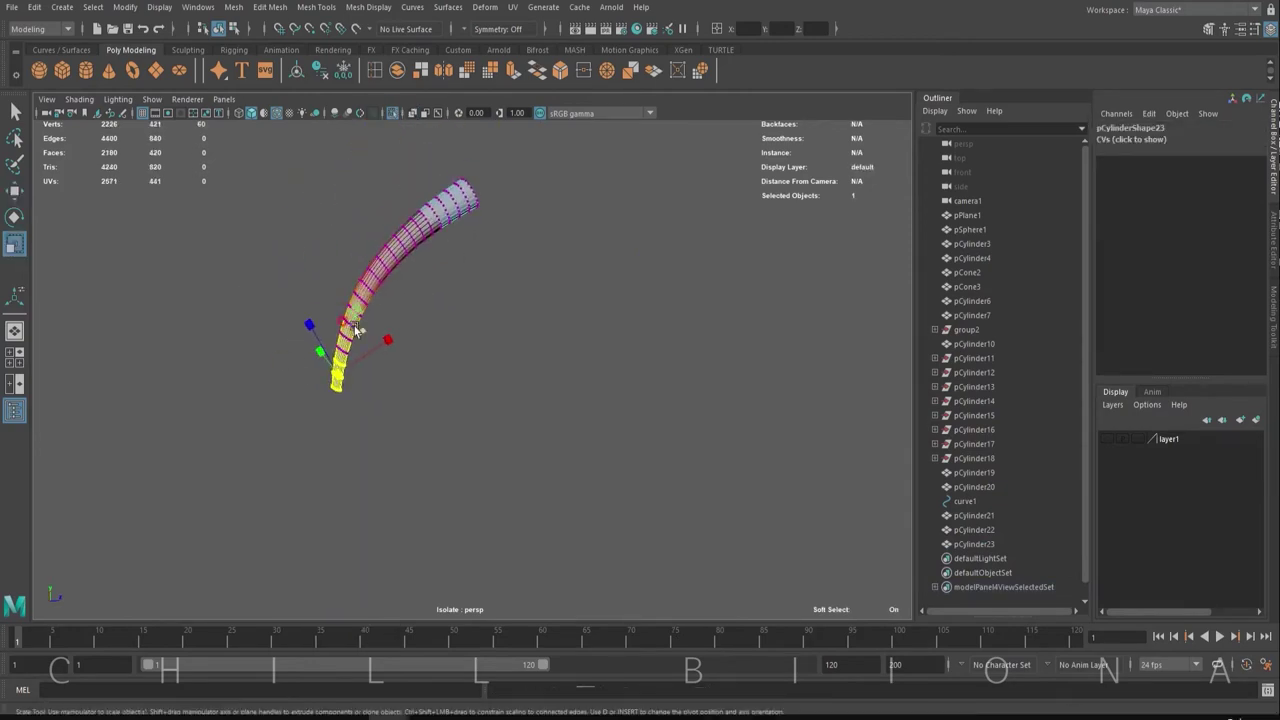
key(ctrl+1)
alt+drag(457, 343, 420, 300)
click(417, 280)
key(w)
alt+drag(487, 208, 451, 337)
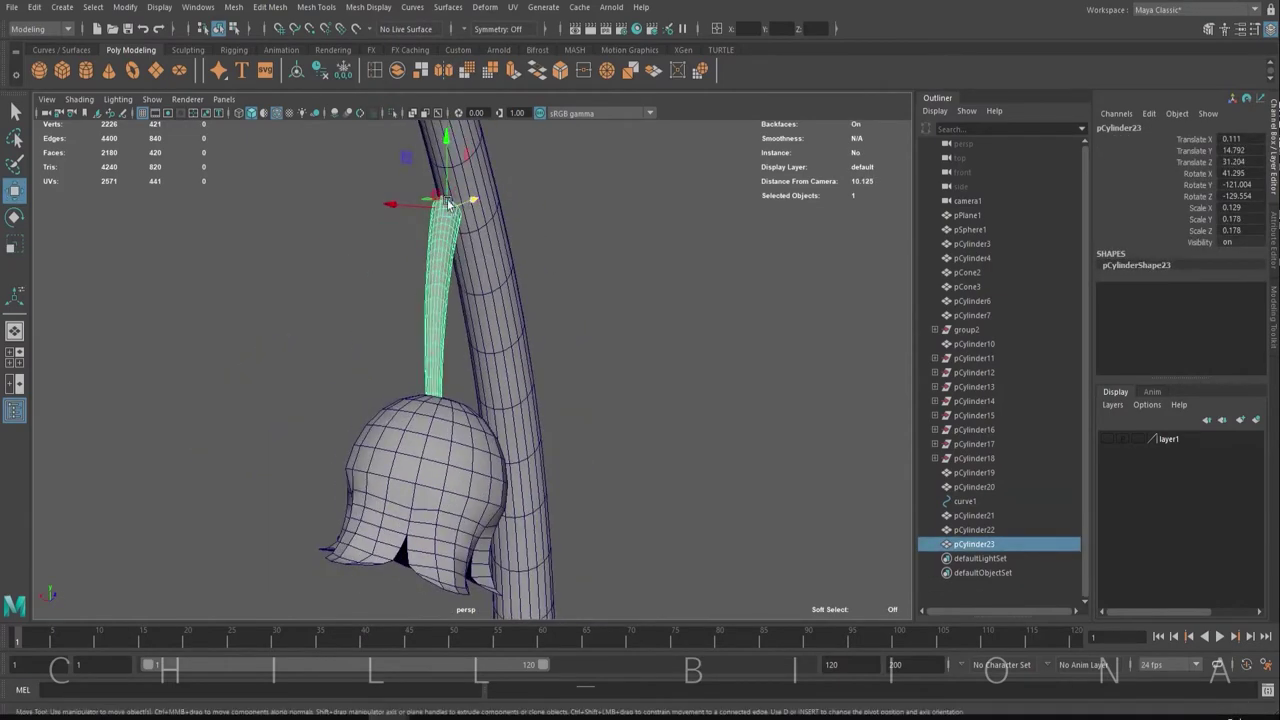
click(319, 451)
mouse_move(321, 451)
alt+mouse_down()
mouse_move(351, 476)
mouse_move(358, 446)
mouse_move(303, 468)
mouse_move(373, 436)
alt+mouse_up()
key(f)
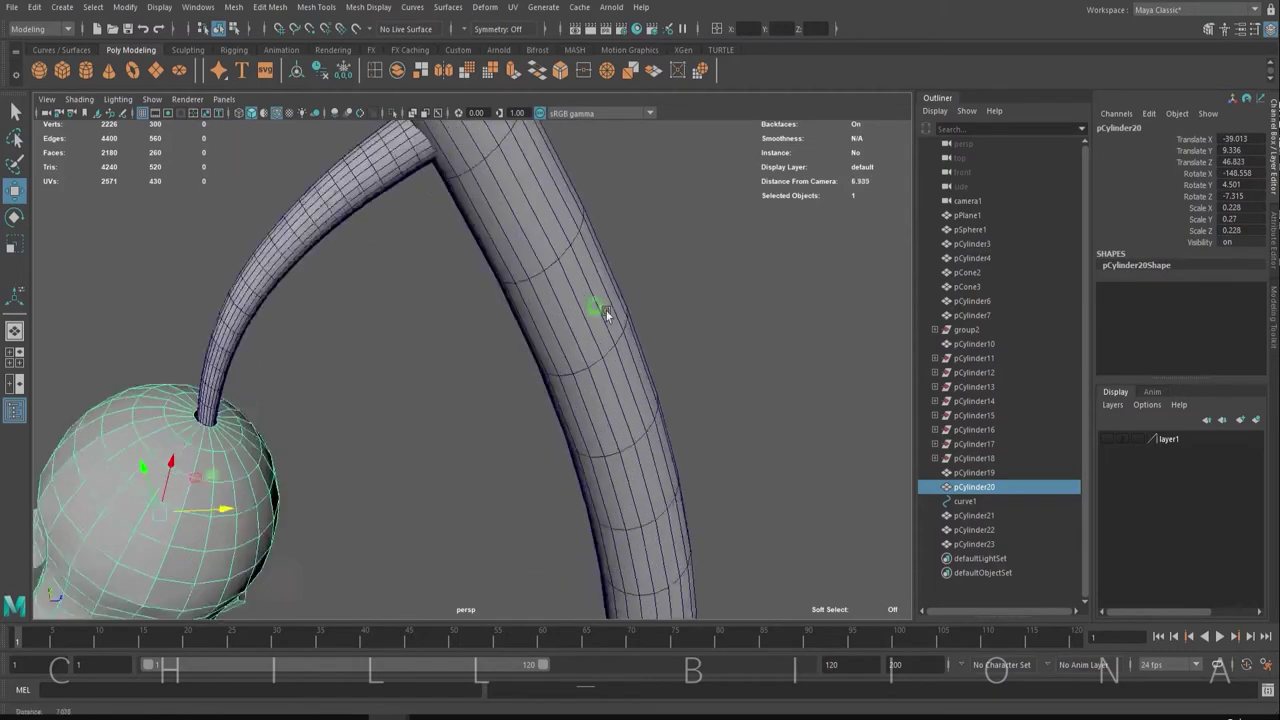
right_drag(457, 188, 434, 297)
click(455, 180)
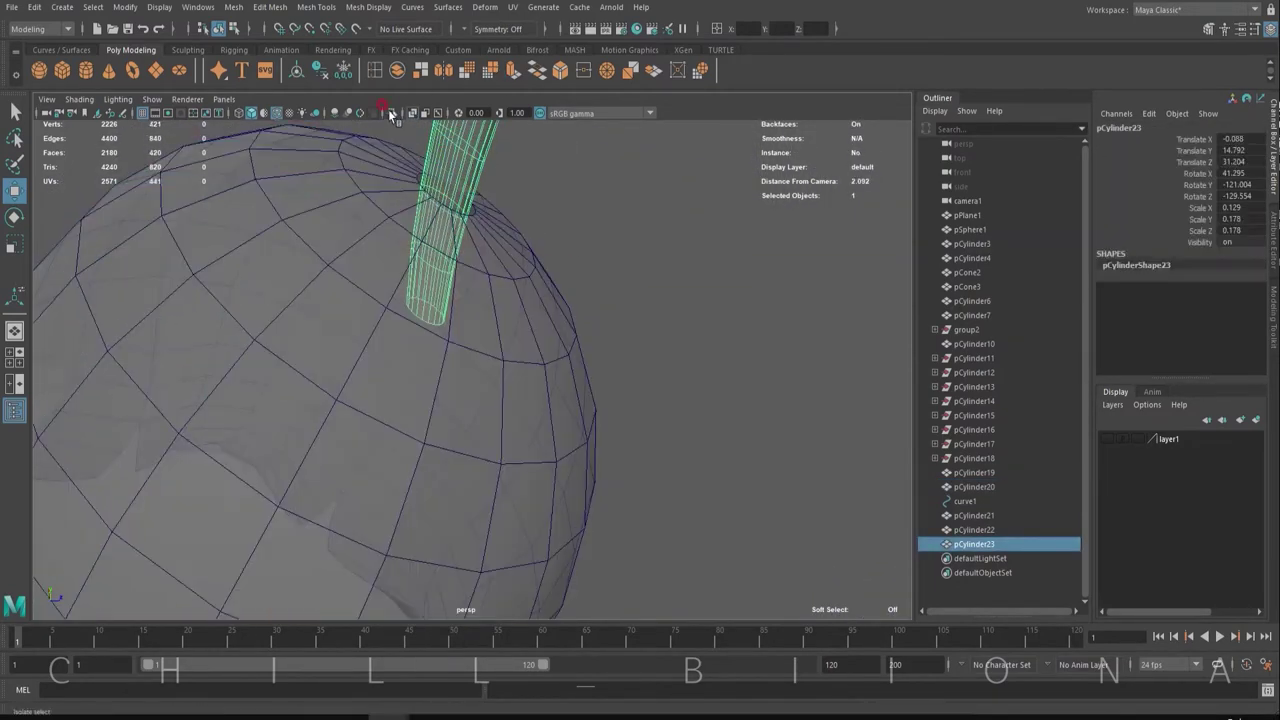
key(ctrl+1)
click(480, 354)
Scale the stalk's bottom faces with soft select so the base flares into the bell.
alt+middle_drag(480, 354, 449, 214)
click(445, 208)
key(r)
key(ctrl+1)
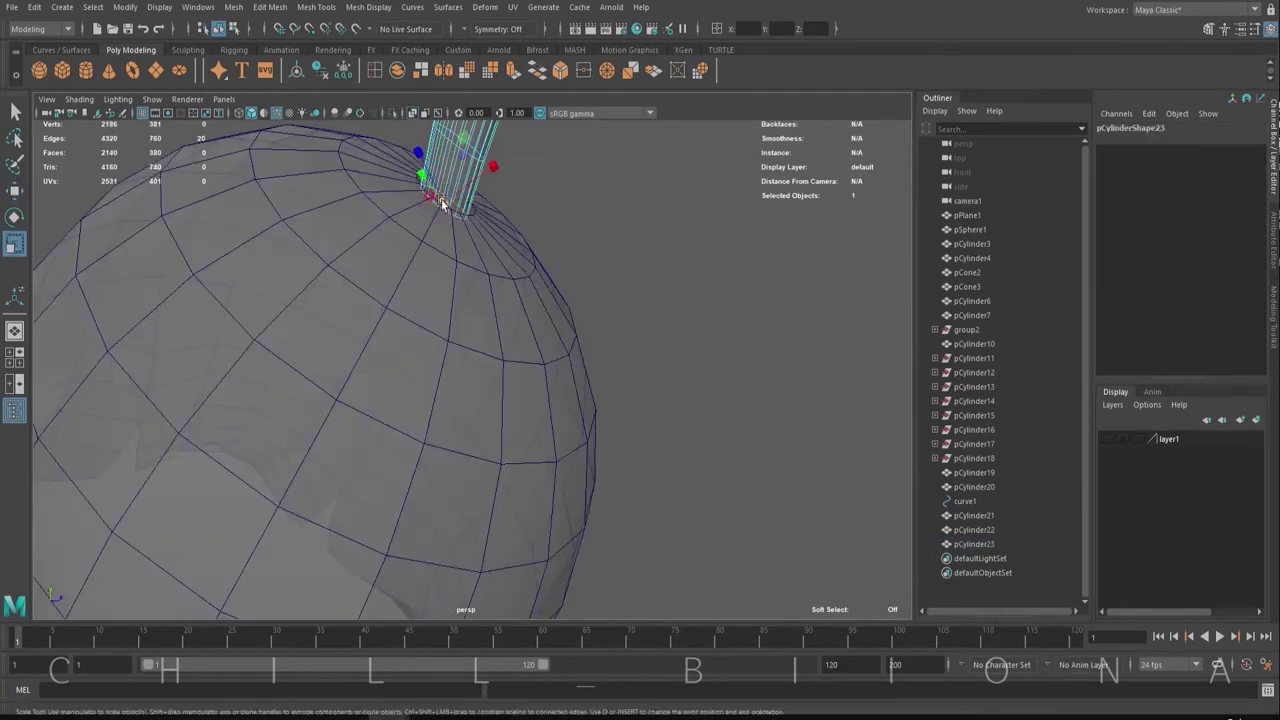
scroll(452, 240, down, 3)
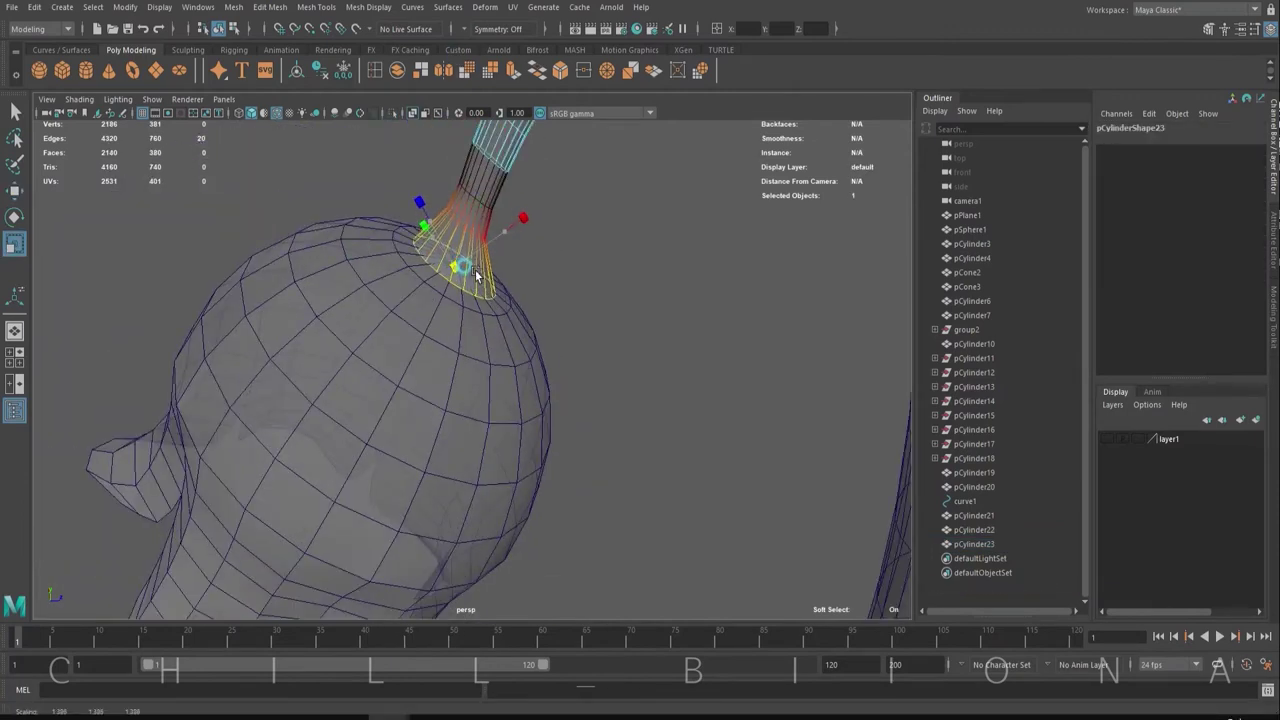
alt+drag(528, 170, 422, 253)
Delete two extra edge loops from the stalk.
double_click(430, 253)
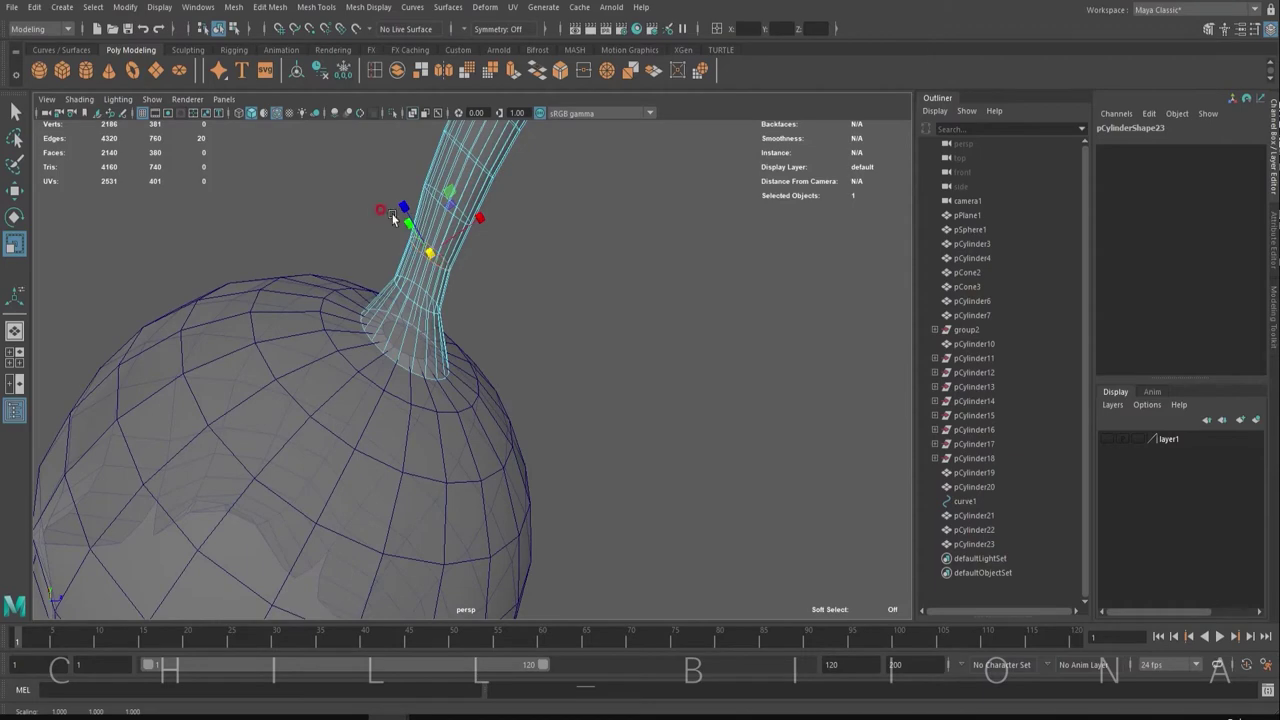
key(Delete)
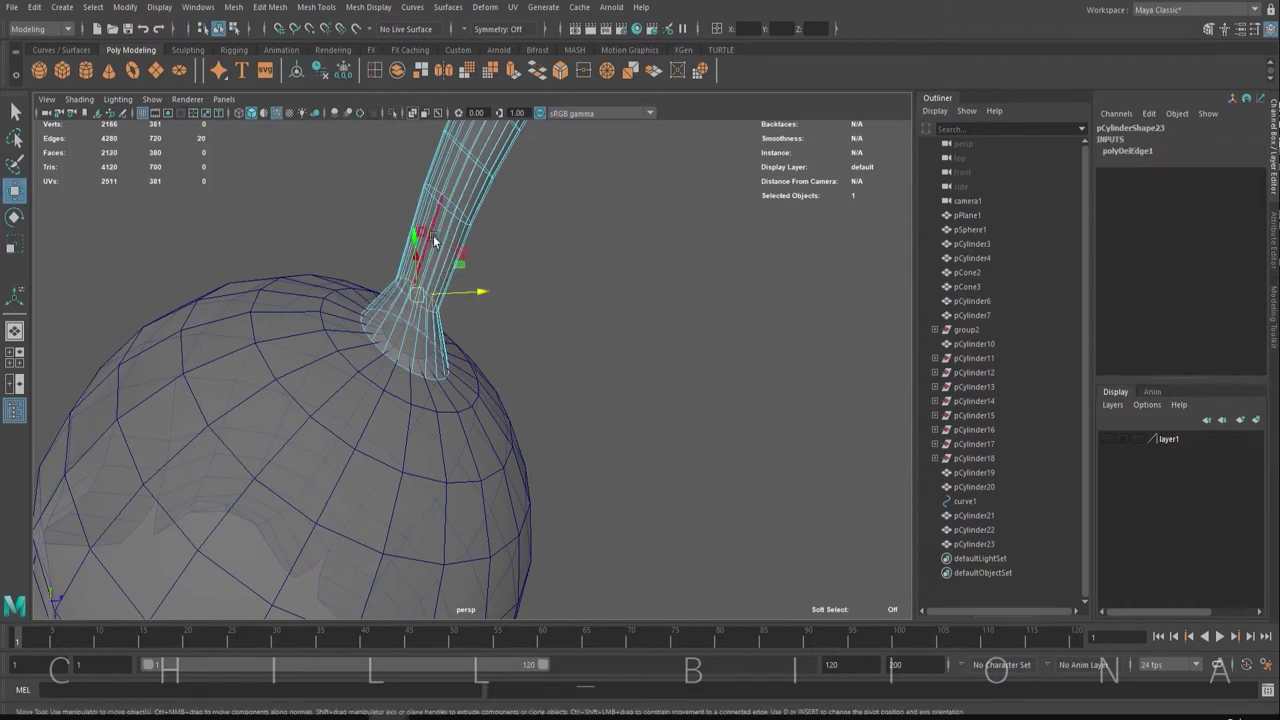
key(5)
key(w)
mouse_move(437, 233)
alt+mouse_down()
mouse_move(451, 320)
mouse_move(538, 335)
alt+mouse_up()
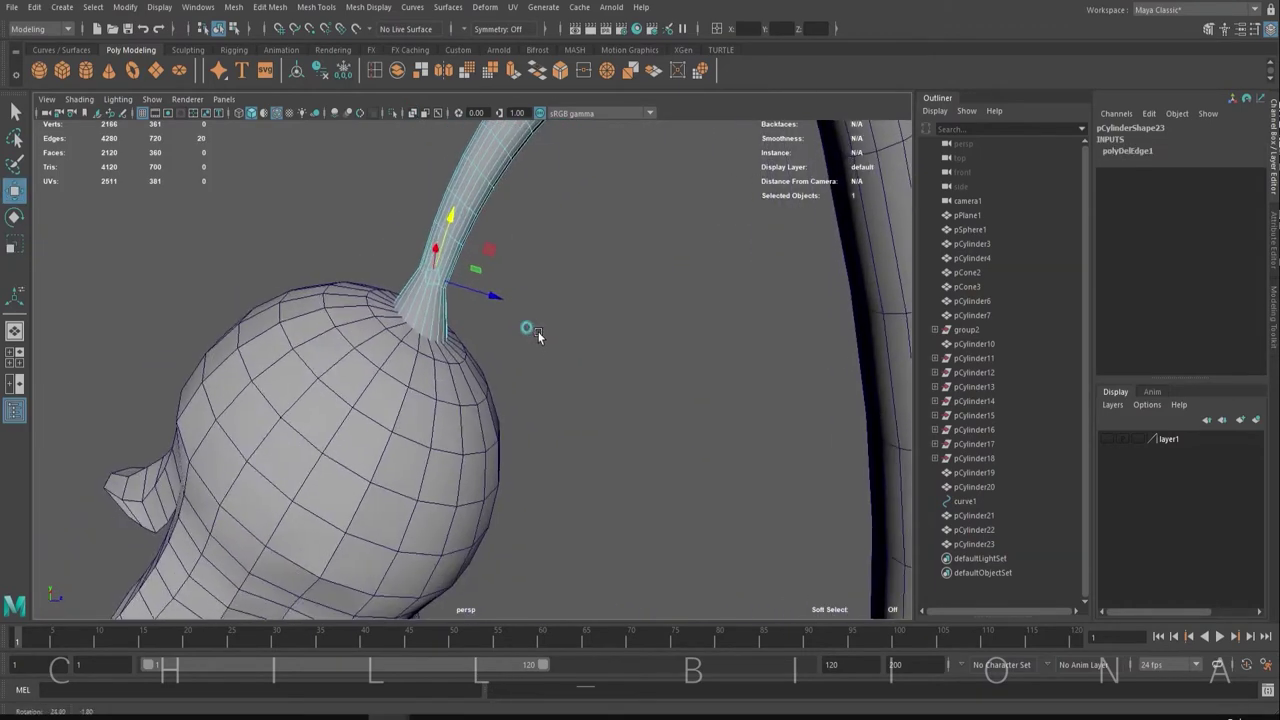
mouse_move(430, 300)
alt+mouse_down()
mouse_move(477, 337)
mouse_move(655, 300)
mouse_move(508, 250)
mouse_move(548, 320)
alt+mouse_up()
double_click(506, 252)
key(Delete)
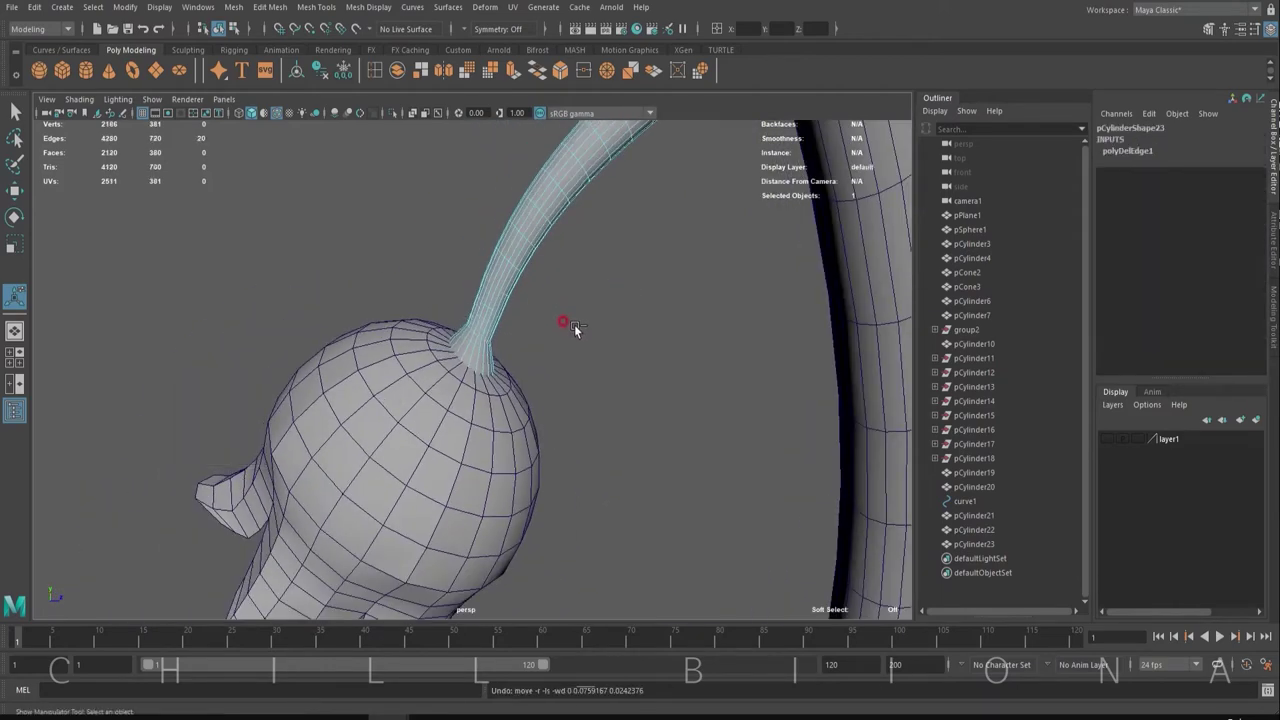
right_drag(523, 262, 523, 225)
Check the stalk-bell join in shaded and wireframe views, then select the bell and stalk.
key(4)
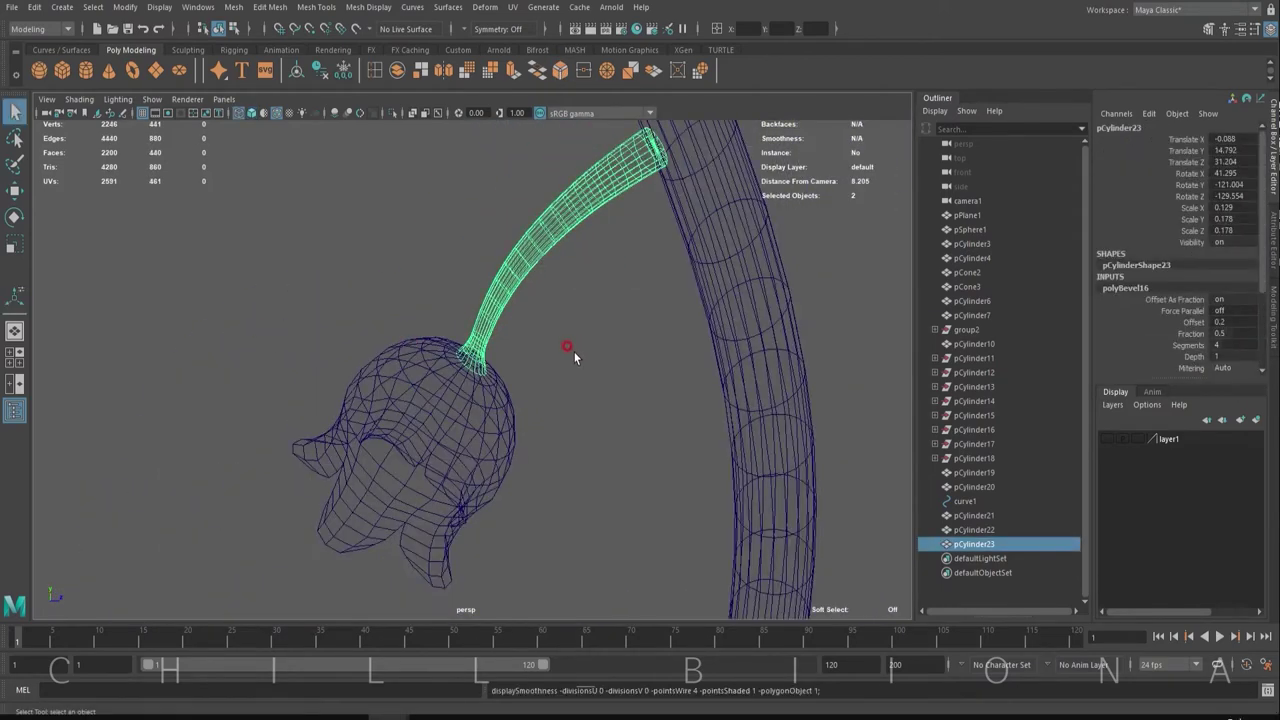
key(5)
click(537, 409)
click(500, 345)
key(4)
mouse_move(589, 443)
alt+mouse_down()
mouse_move(598, 454)
mouse_move(491, 437)
mouse_move(533, 415)
alt+mouse_up()
click(450, 380)
Group the bell with its stalk, duplicate the group and resize the copy.
key(ctrl+d)
key(w)
scroll(533, 415, down, 3)
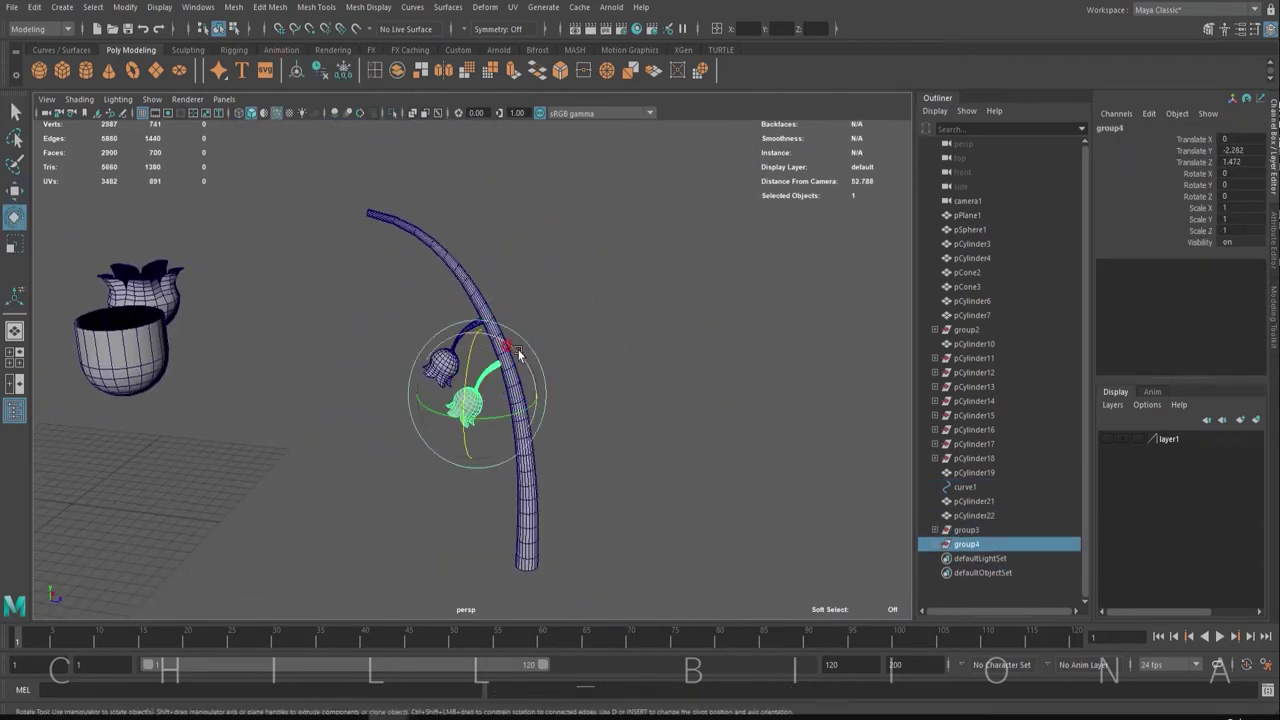
key(r)
mouse_move(518, 266)
alt+mouse_down()
mouse_move(507, 260)
mouse_move(530, 300)
mouse_move(505, 330)
mouse_move(519, 349)
alt+mouse_up()
Make another flower copy, rotate it and move it down along the stem.
key(ctrl+d)
key(e)
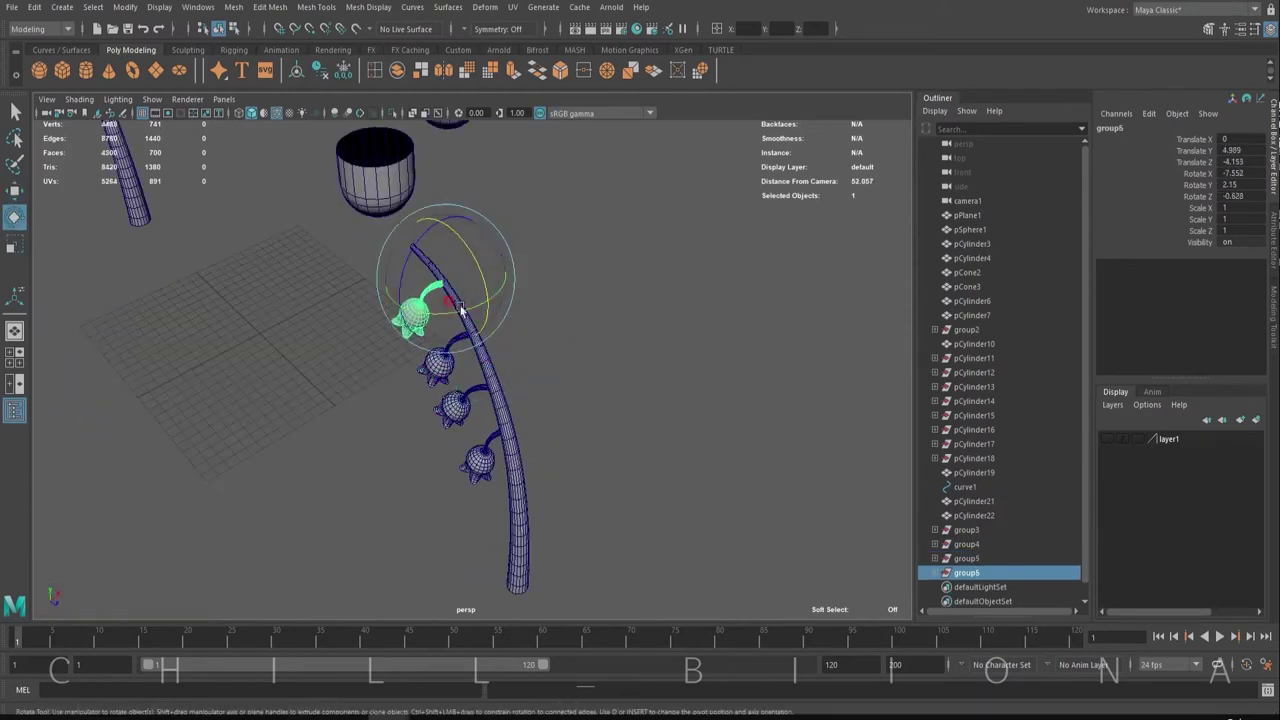
key(w)
mouse_move(496, 280)
alt+mouse_down()
mouse_move(562, 317)
mouse_move(523, 323)
alt+mouse_up()
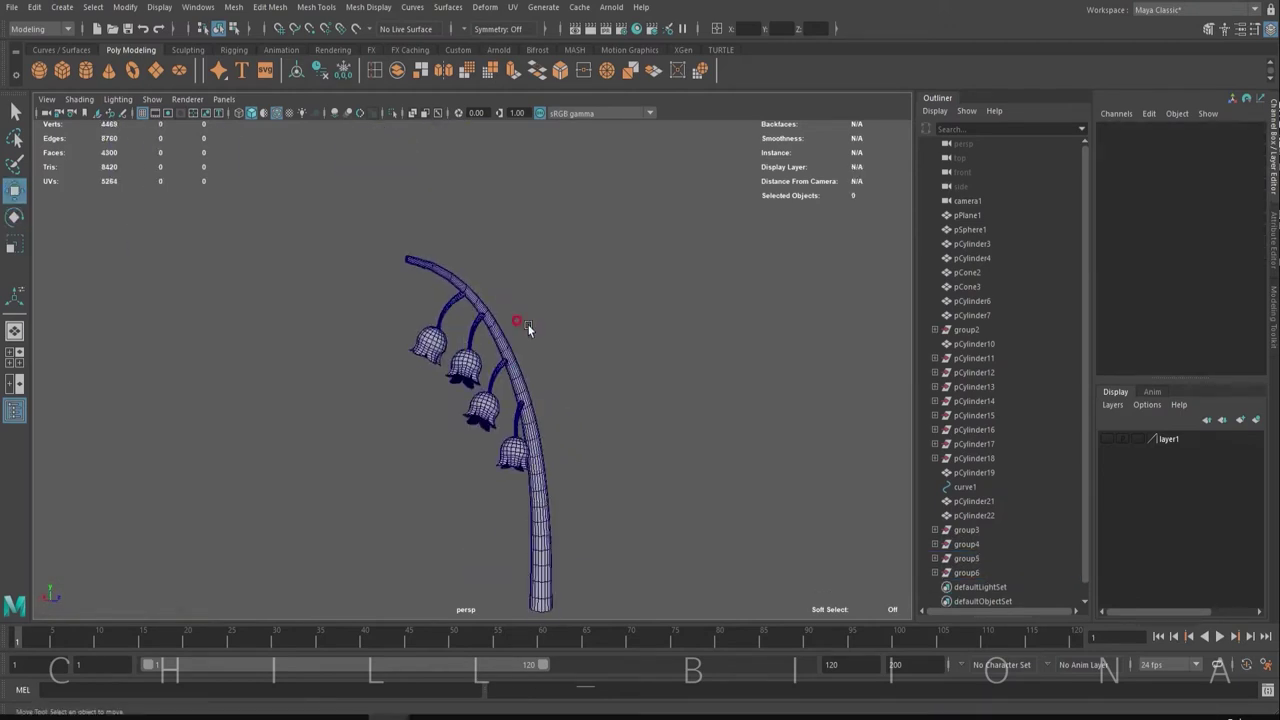
click(449, 349)
mouse_move(480, 282)
alt+mouse_down()
mouse_move(530, 290)
mouse_move(500, 270)
alt+mouse_up()
click(560, 200)
click(405, 305)
Isolate the tip stalk and the curved stem, then select the stem.
key(w)
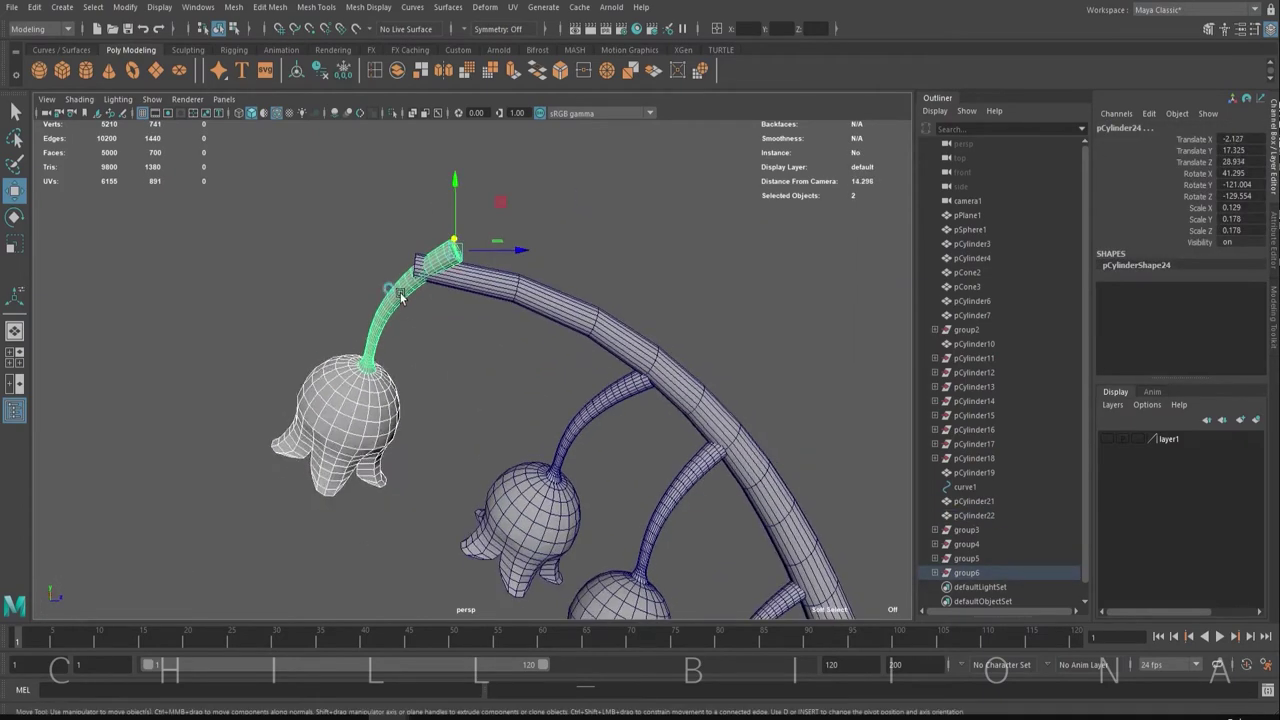
key(ctrl+1)
click(450, 290)
right_click(440, 292)
scroll(466, 252, up, 3)
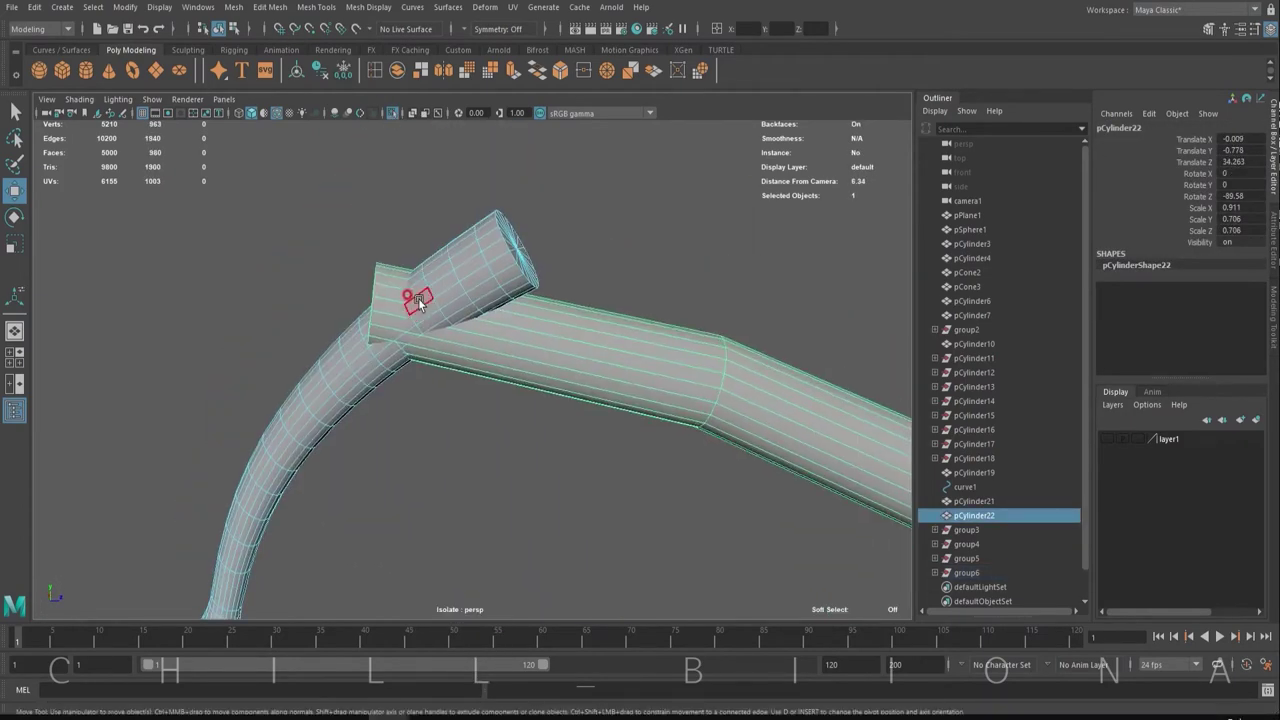
alt+drag(430, 300, 537, 318)
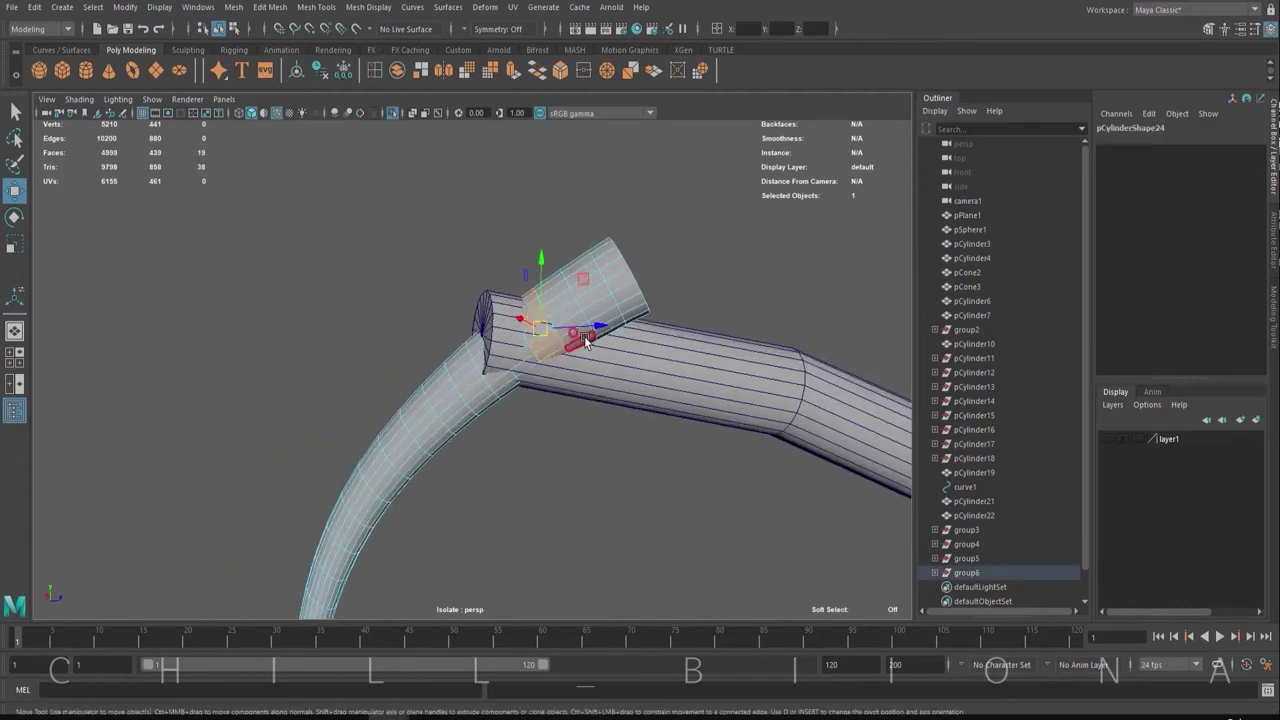
Open the stalk's end at the bend by deleting its end edges and end face.
drag(628, 289, 432, 497)
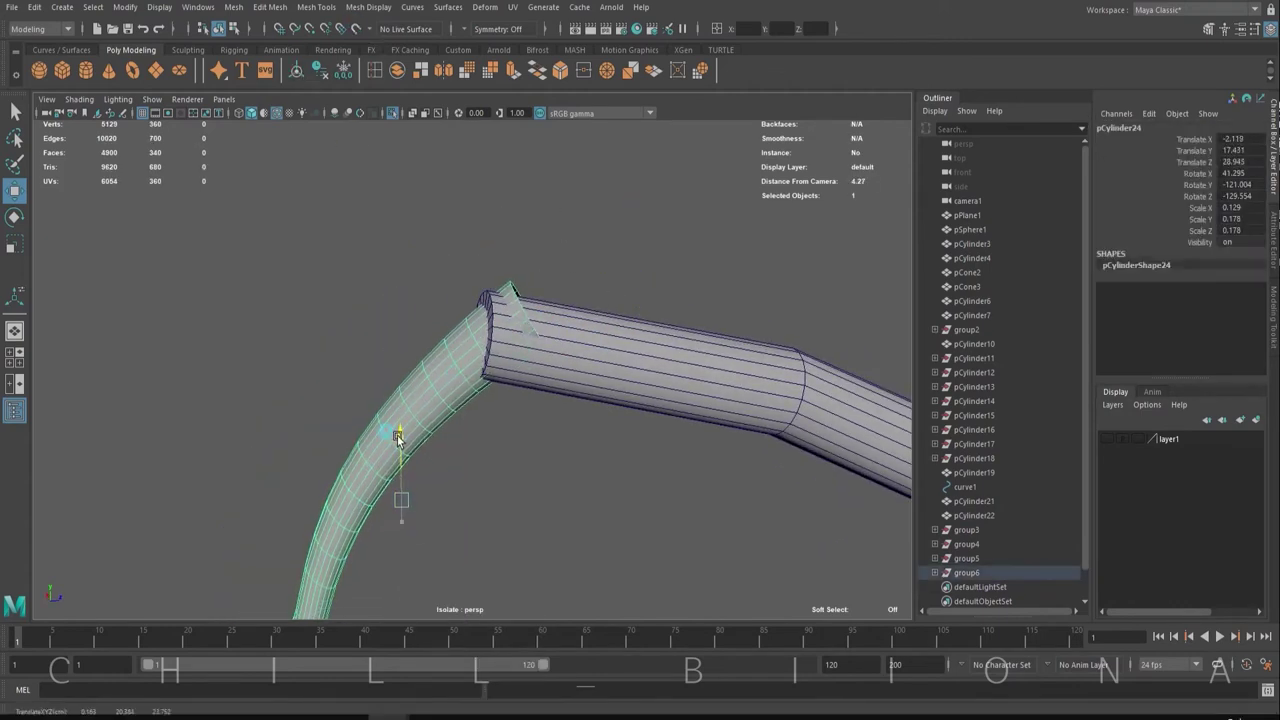
right_drag(472, 318, 533, 262)
key(e)
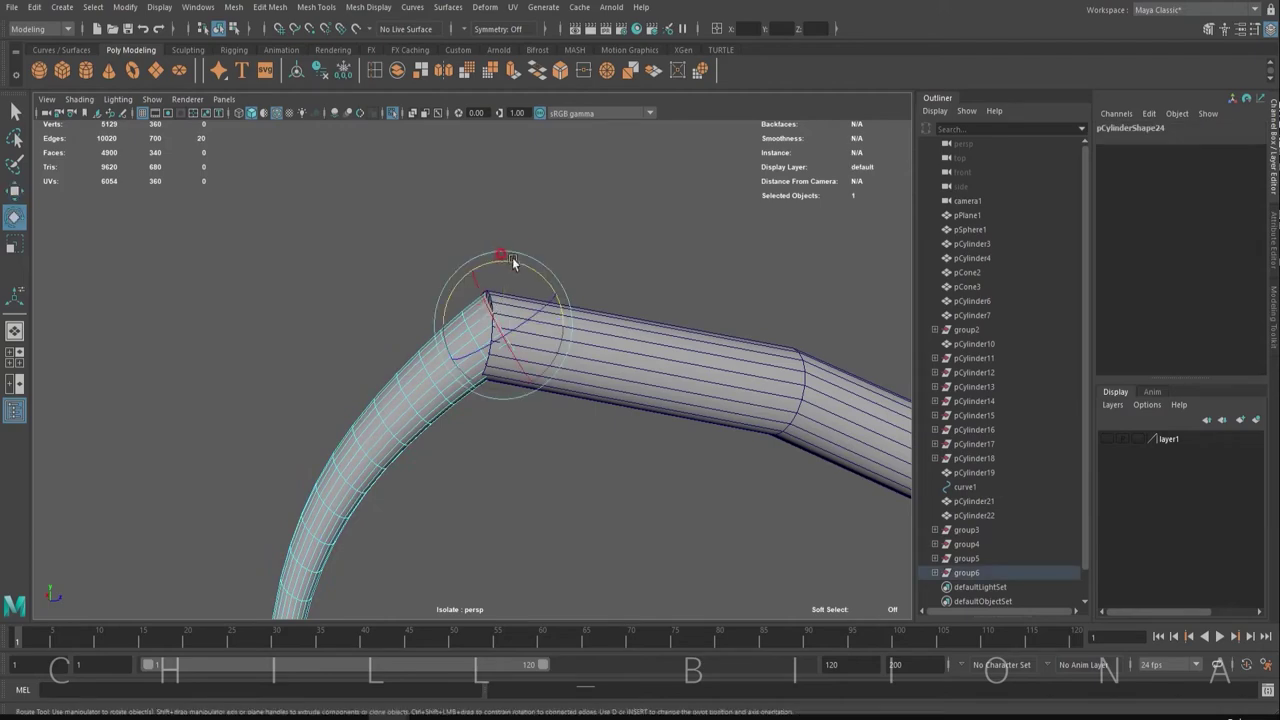
key(Delete)
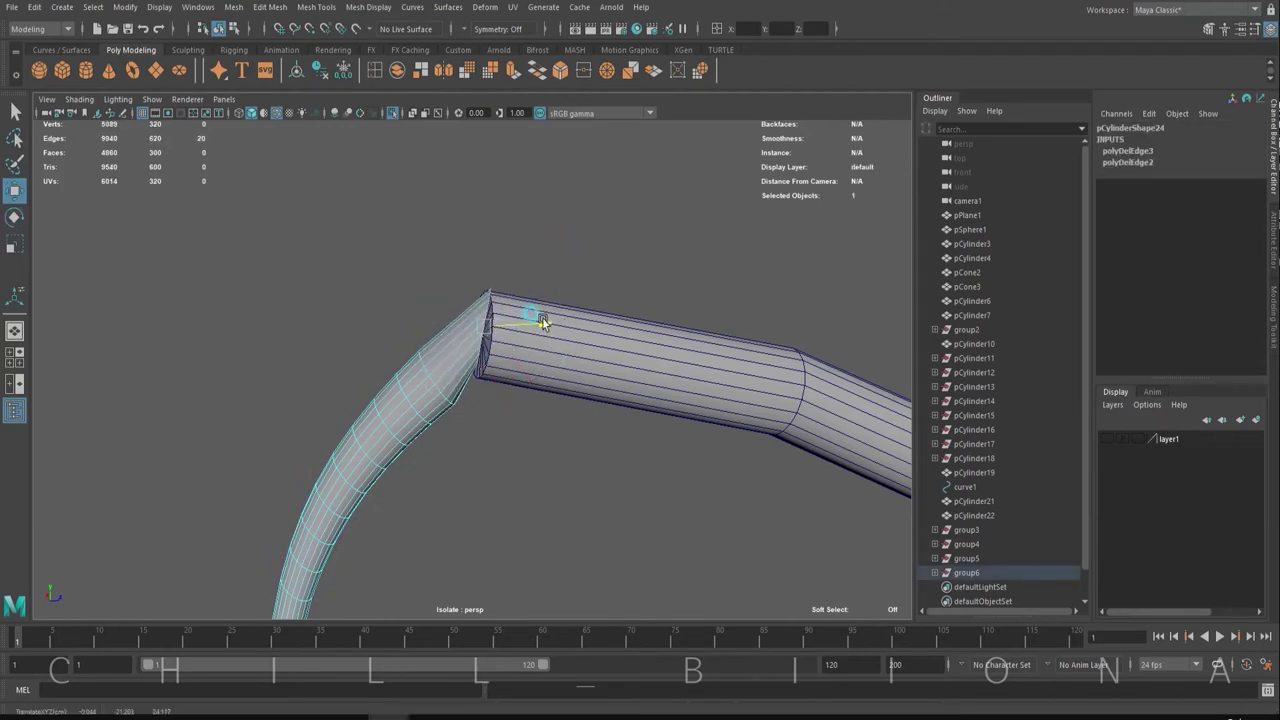
scroll(543, 322, up, 5)
mouse_move(586, 329)
alt+mouse_down()
mouse_move(503, 400)
mouse_move(571, 371)
mouse_move(537, 387)
mouse_move(477, 349)
alt+mouse_up()
mouse_move(477, 349)
right_down()
mouse_move(417, 292)
mouse_move(386, 298)
right_up()
key(Delete)
scroll(417, 292, down, 2)
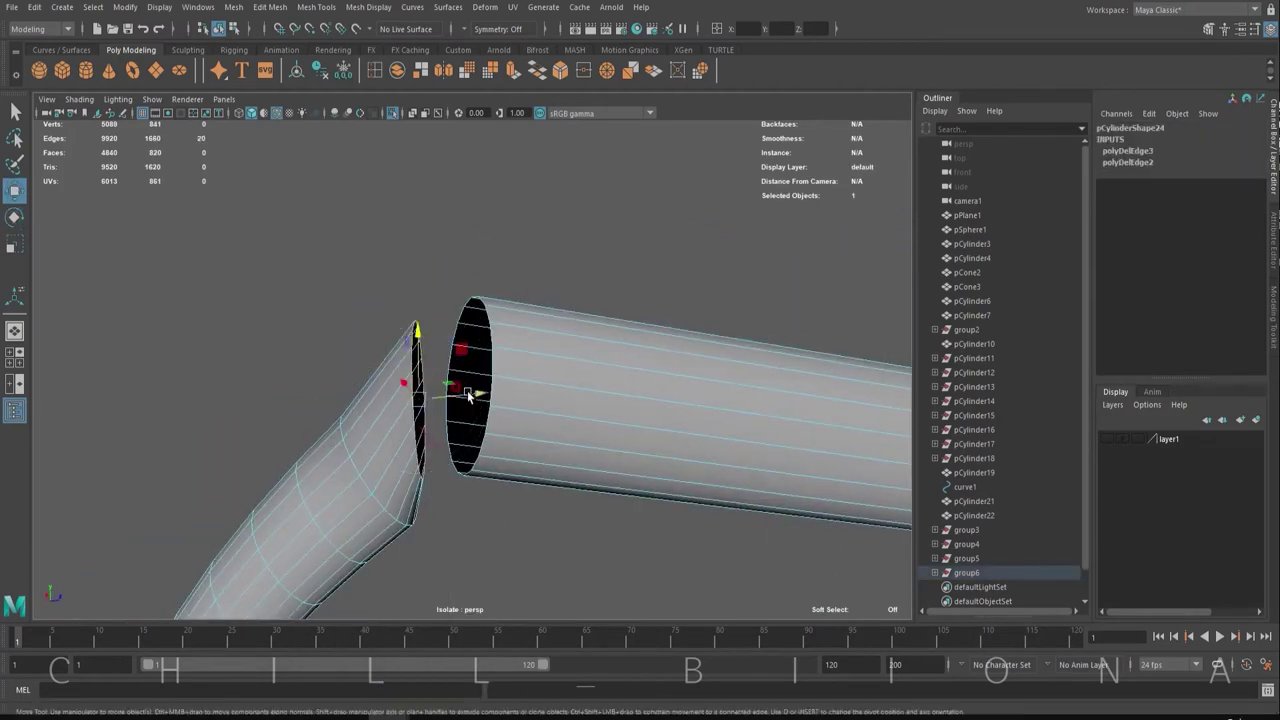
key(w)
drag(465, 404, 850, 400)
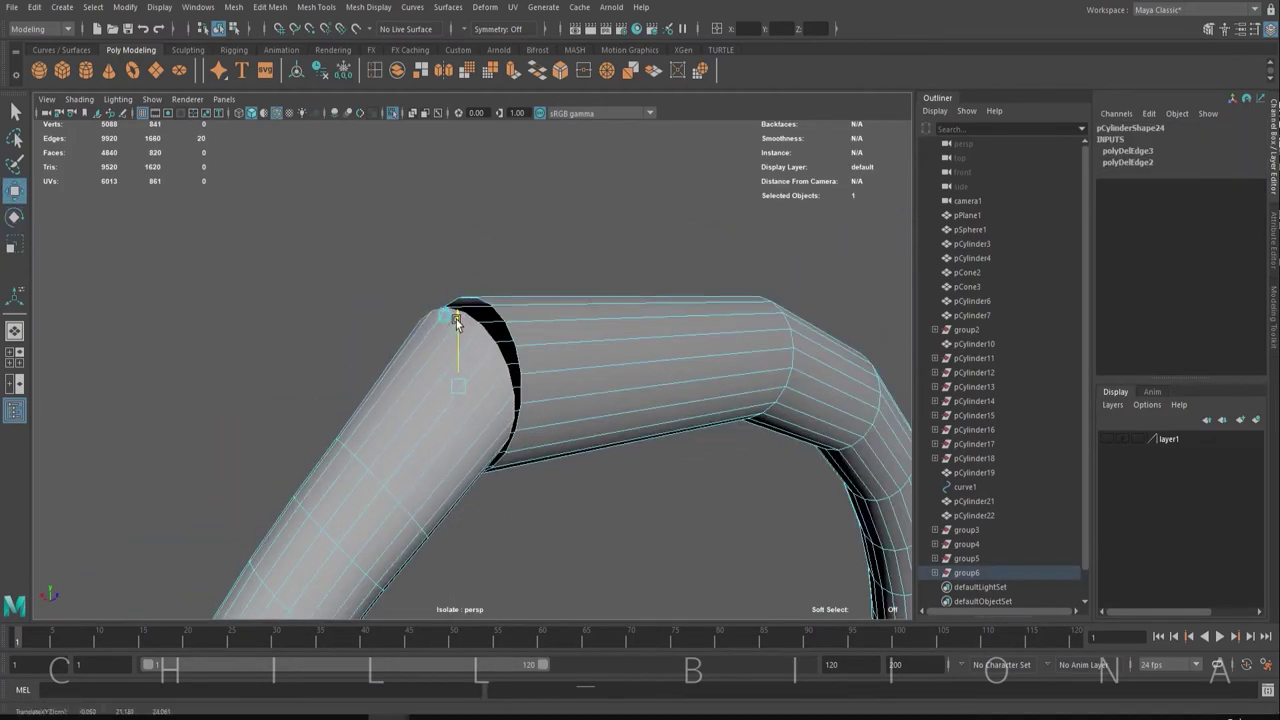
key(ctrl+z)
Select both stem pieces and merge them with Mesh > Combine.
click(398, 457)
shift+click(409, 460)
click(233, 7)
click(265, 47)
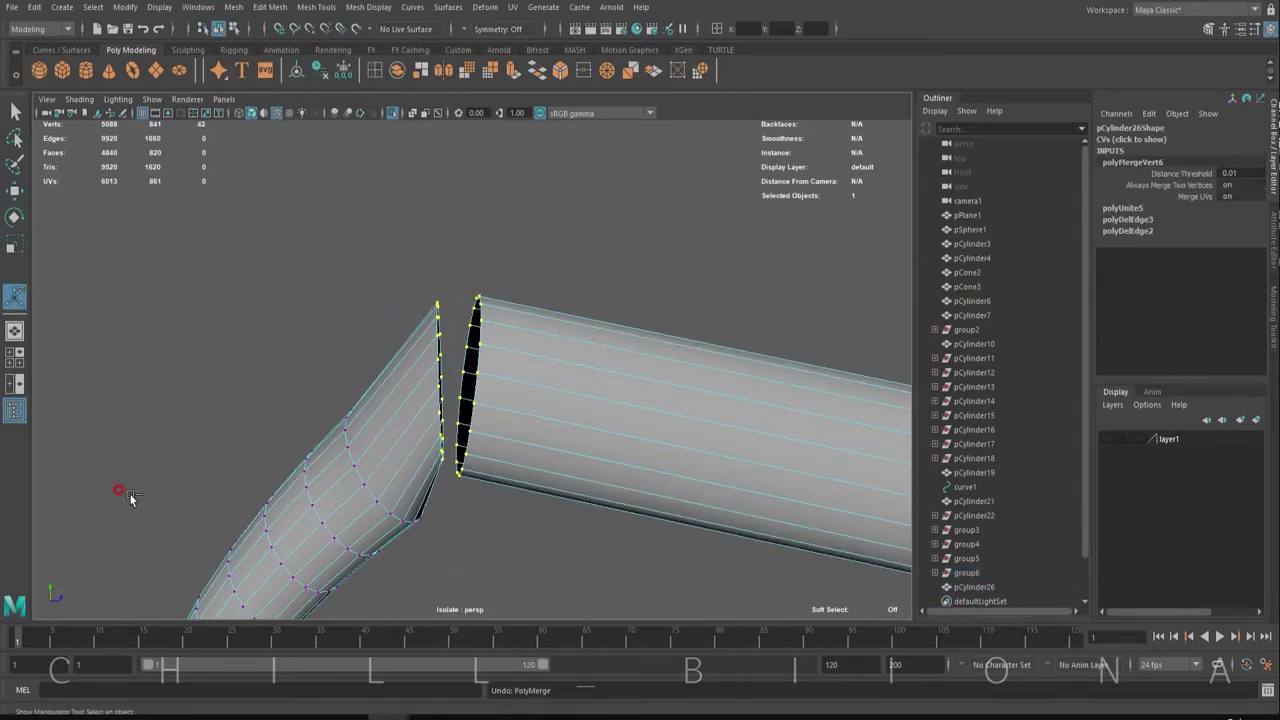
Rotate and scale the left piece's open end loop to match the other piece.
drag(425, 282, 452, 486)
key(space)
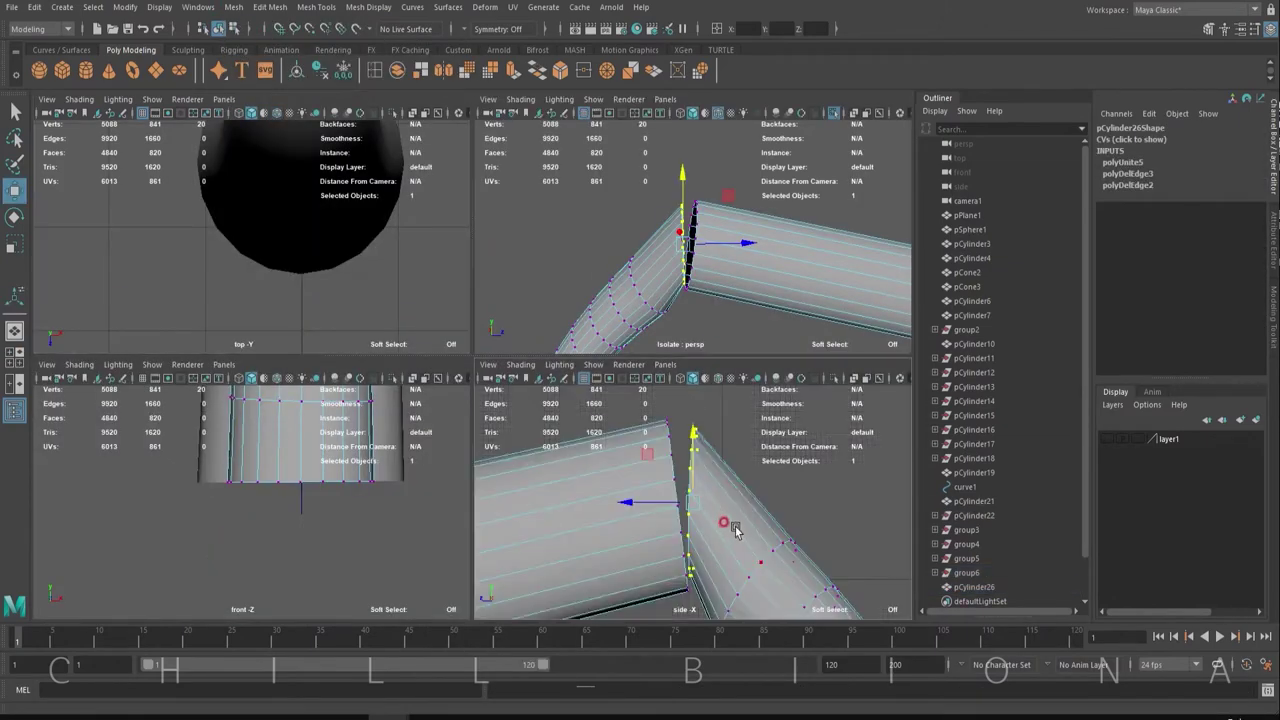
key(space)
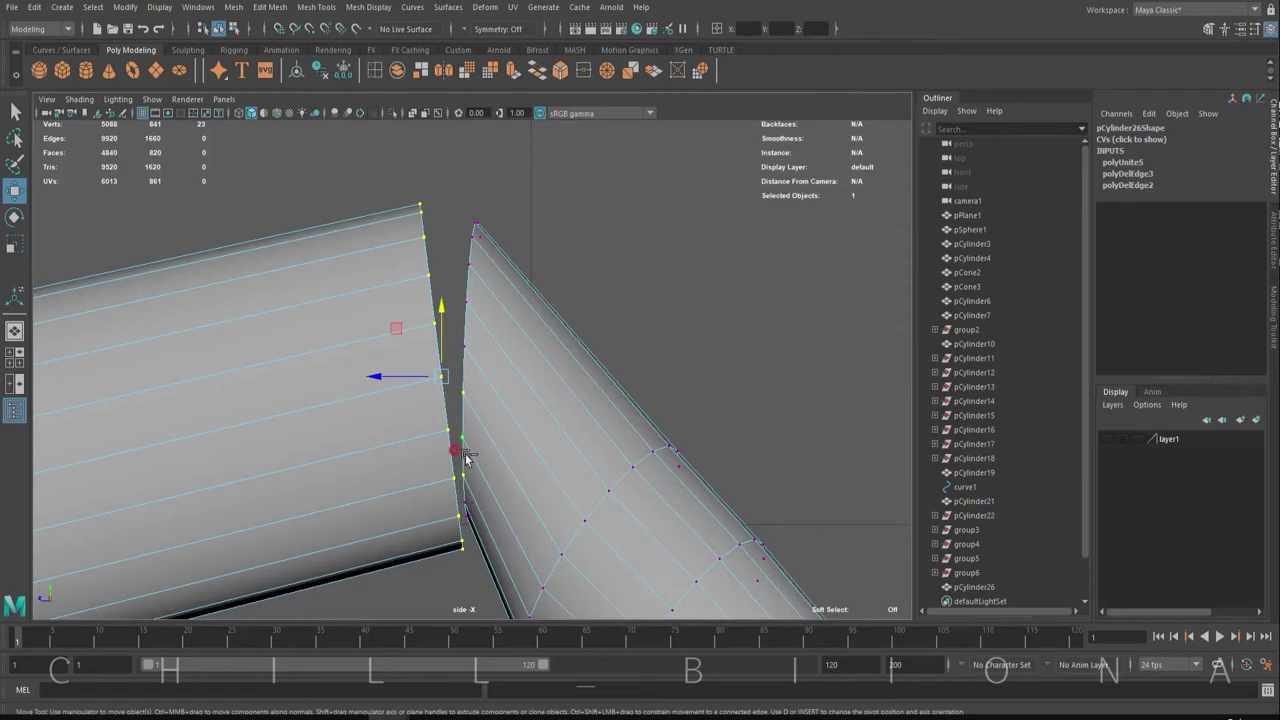
key(e)
drag(468, 322, 475, 331)
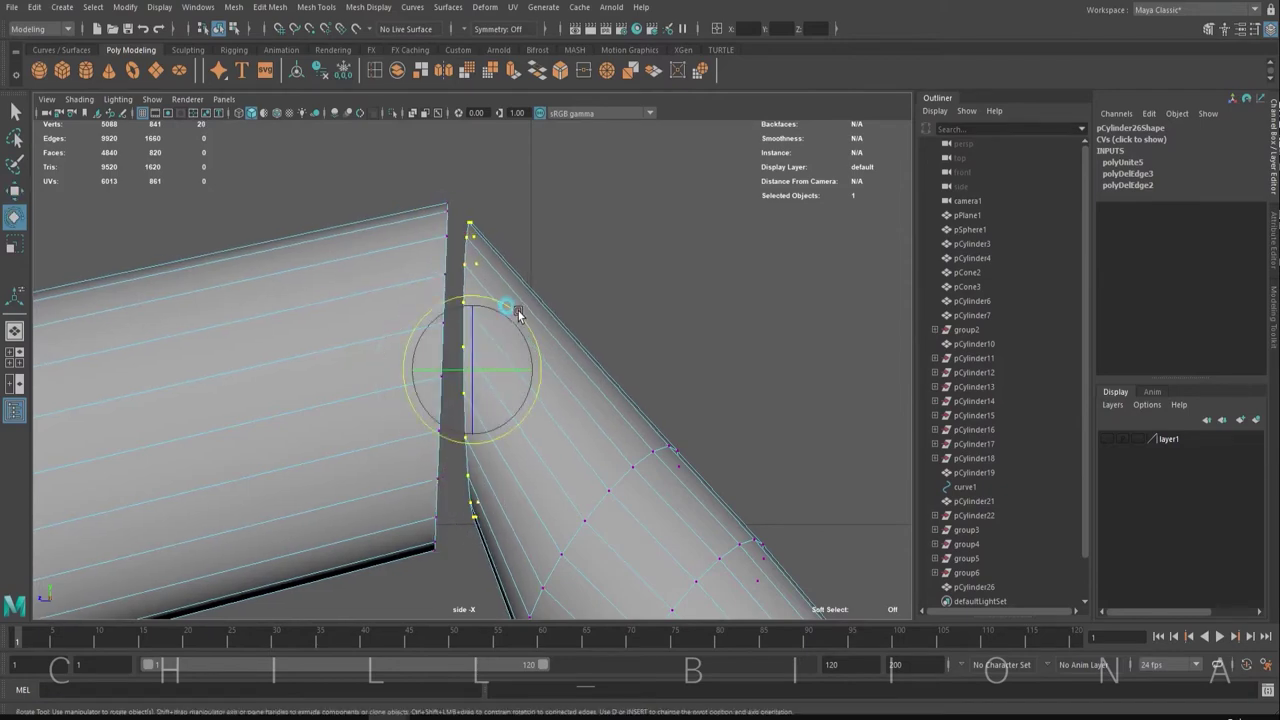
key(r)
middle_drag(518, 314, 522, 393)
Target Weld the seam vertices onto their partners at the joint.
key(ctrl+1)
mouse_move(447, 372)
alt+mouse_down()
mouse_move(462, 286)
mouse_move(391, 300)
alt+mouse_up()
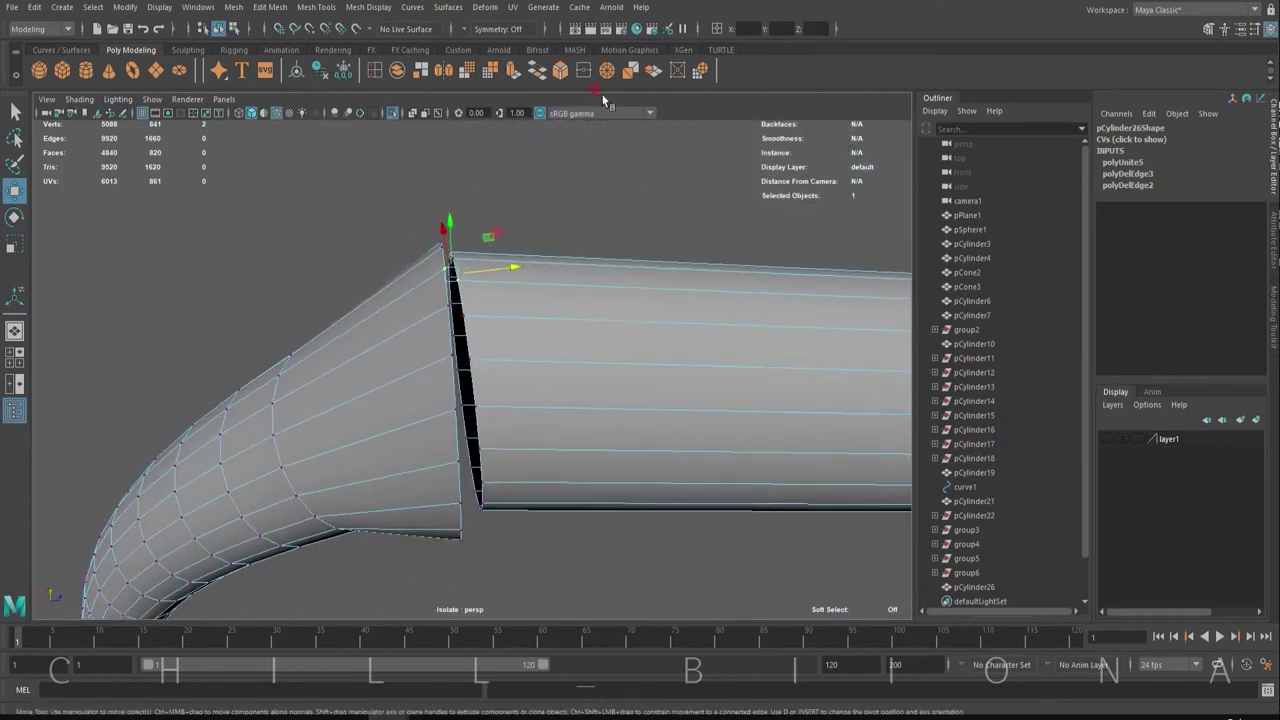
key(4)
mouse_move(480, 345)
alt+mouse_down()
mouse_move(508, 328)
mouse_move(460, 420)
mouse_move(481, 527)
mouse_move(470, 480)
mouse_move(516, 510)
mouse_move(514, 430)
alt+mouse_up()
click(576, 266)
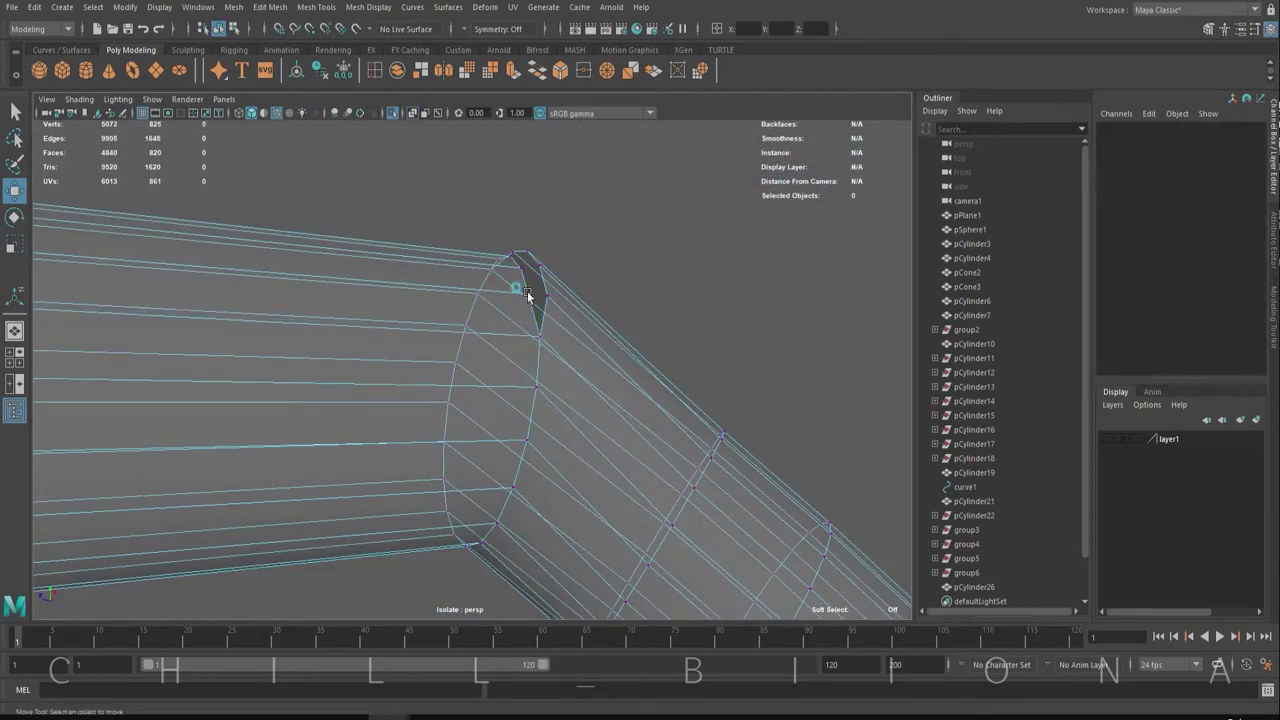
alt+drag(576, 266, 510, 335)
click(505, 328)
Bevel the sharp corner of the bend and look over the whole stem.
scroll(527, 362, down, 3)
alt+drag(606, 326, 486, 330)
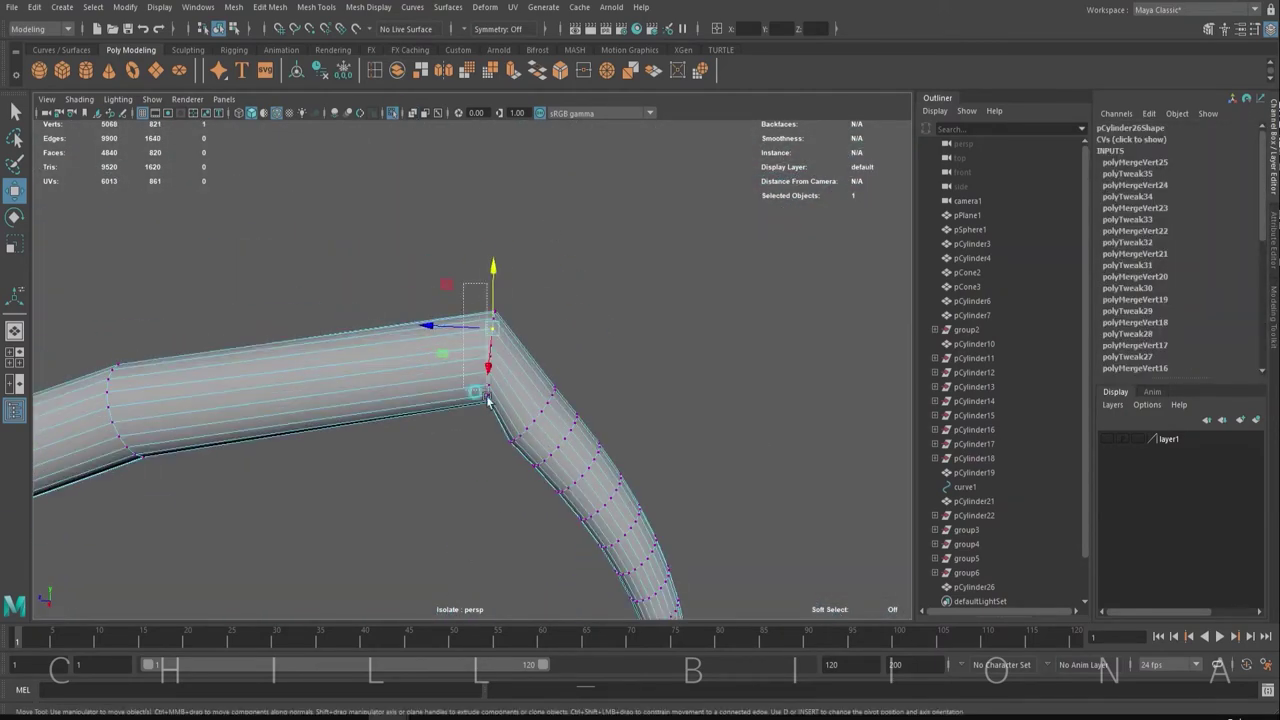
key(ctrl+b)
alt+drag(217, 409, 511, 306)
click(491, 351)
mouse_move(491, 351)
alt+mouse_down()
mouse_move(543, 434)
mouse_move(635, 348)
alt+mouse_up()
click(470, 290)
key(w)
mouse_move(294, 200)
alt+mouse_down()
mouse_move(312, 196)
mouse_move(292, 213)
alt+mouse_up()
key(r)
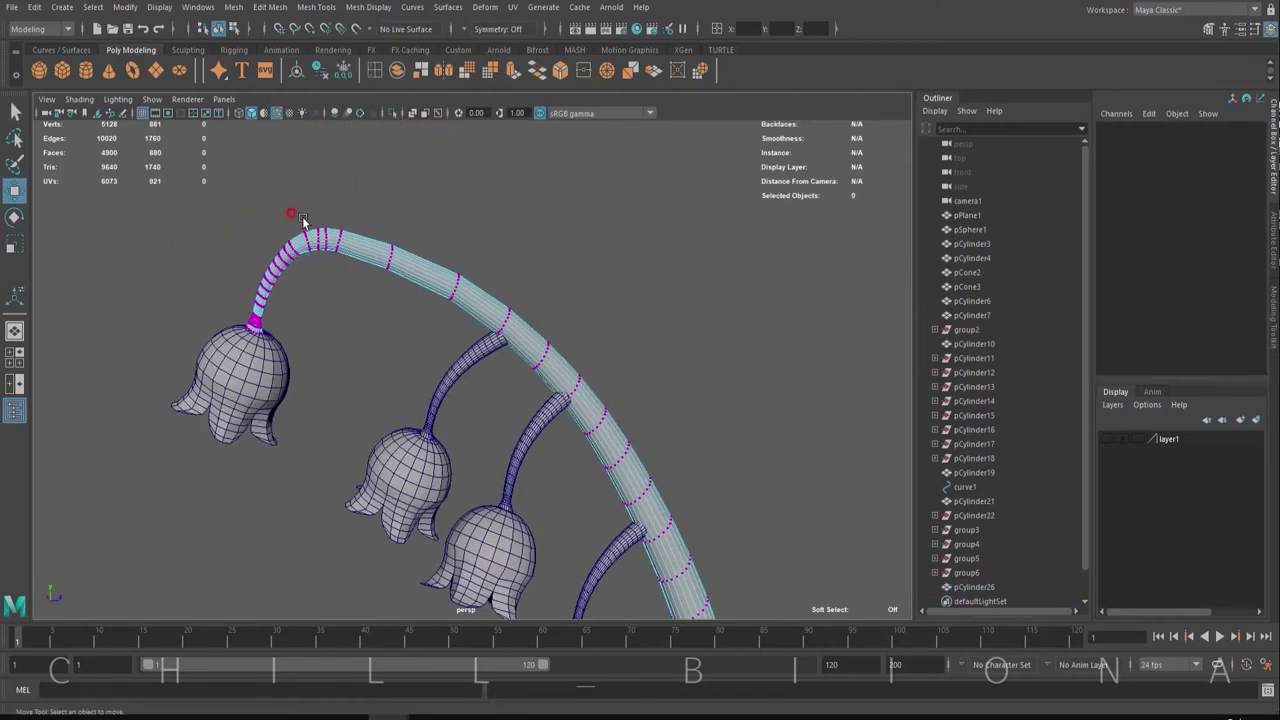
click(595, 390)
Extract the faces around the stem's bottom into a separate sleeve.
mouse_move(595, 390)
alt+right_down()
mouse_move(371, 400)
mouse_move(506, 466)
mouse_move(594, 320)
alt+right_up()
click(506, 466)
key(w)
alt+drag(594, 320, 560, 403)
alt+right_drag(560, 403, 443, 386)
right_drag(443, 386, 565, 337)
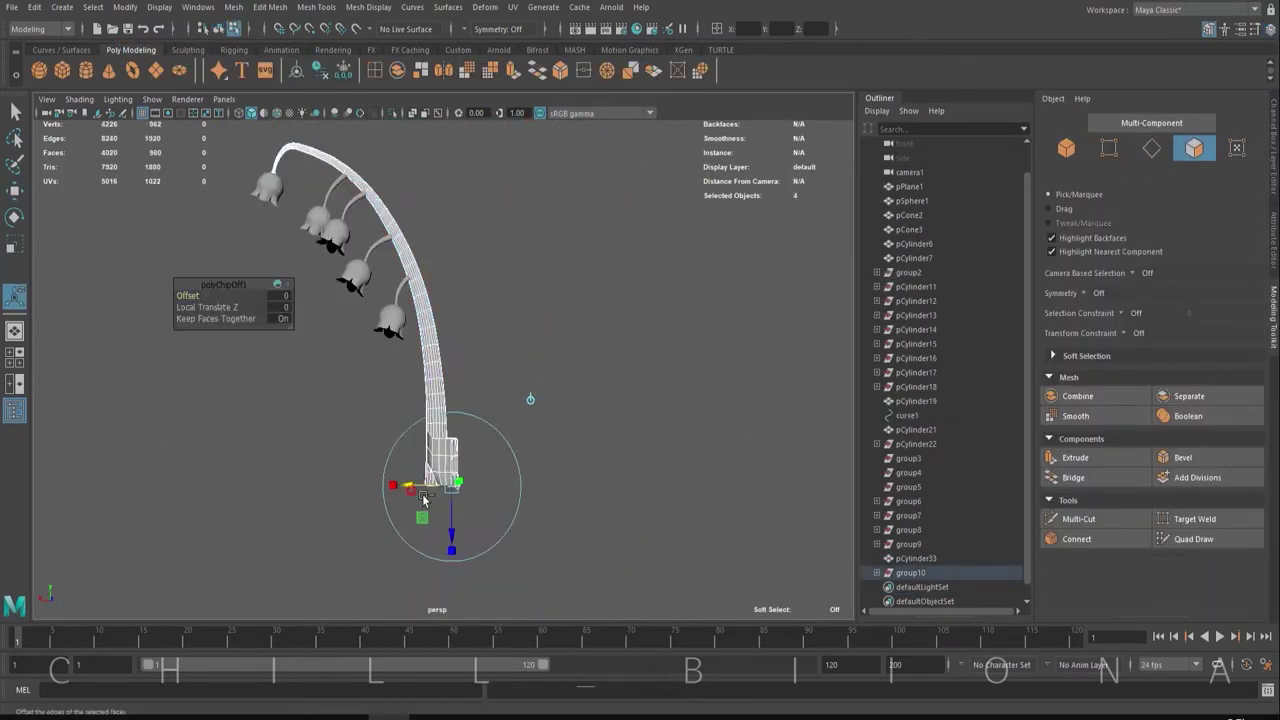
key(w)
right_drag(435, 440, 457, 480)
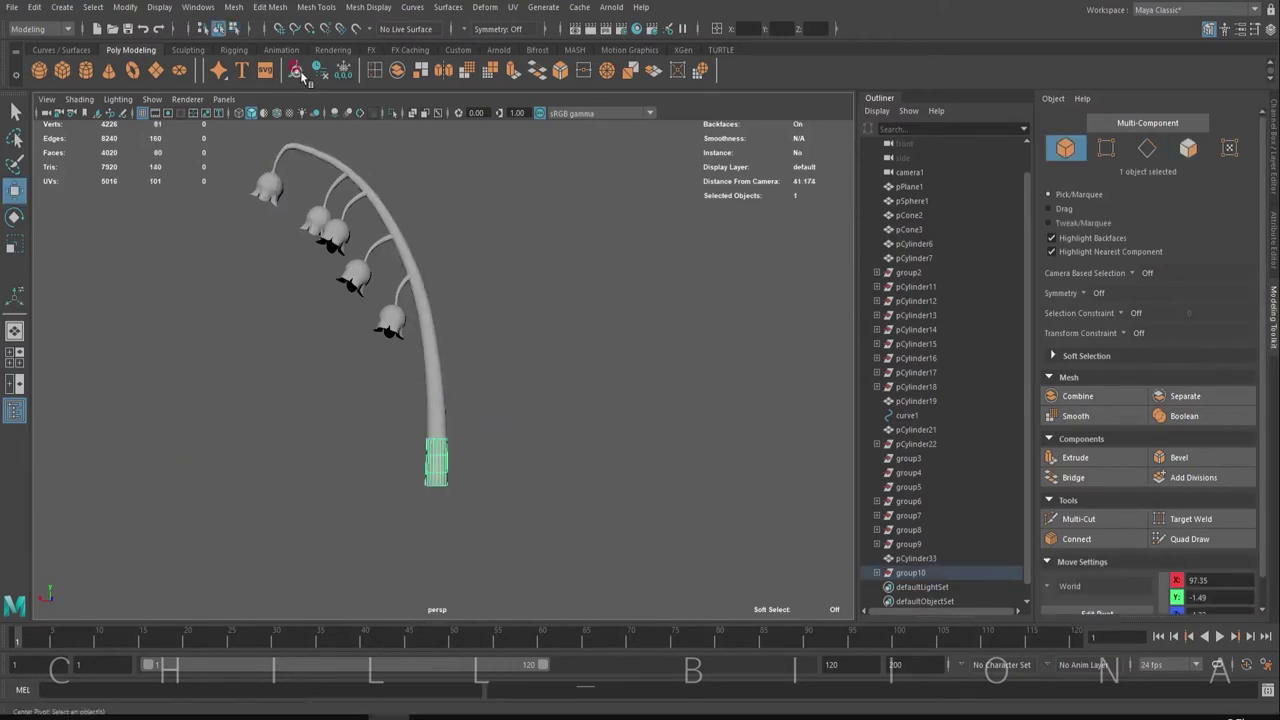
Extrude the sleeve's top rim edges three times, pulling upward and scaling the top wider.
scroll(433, 472, up, 5)
alt+middle_drag(620, 429, 600, 440)
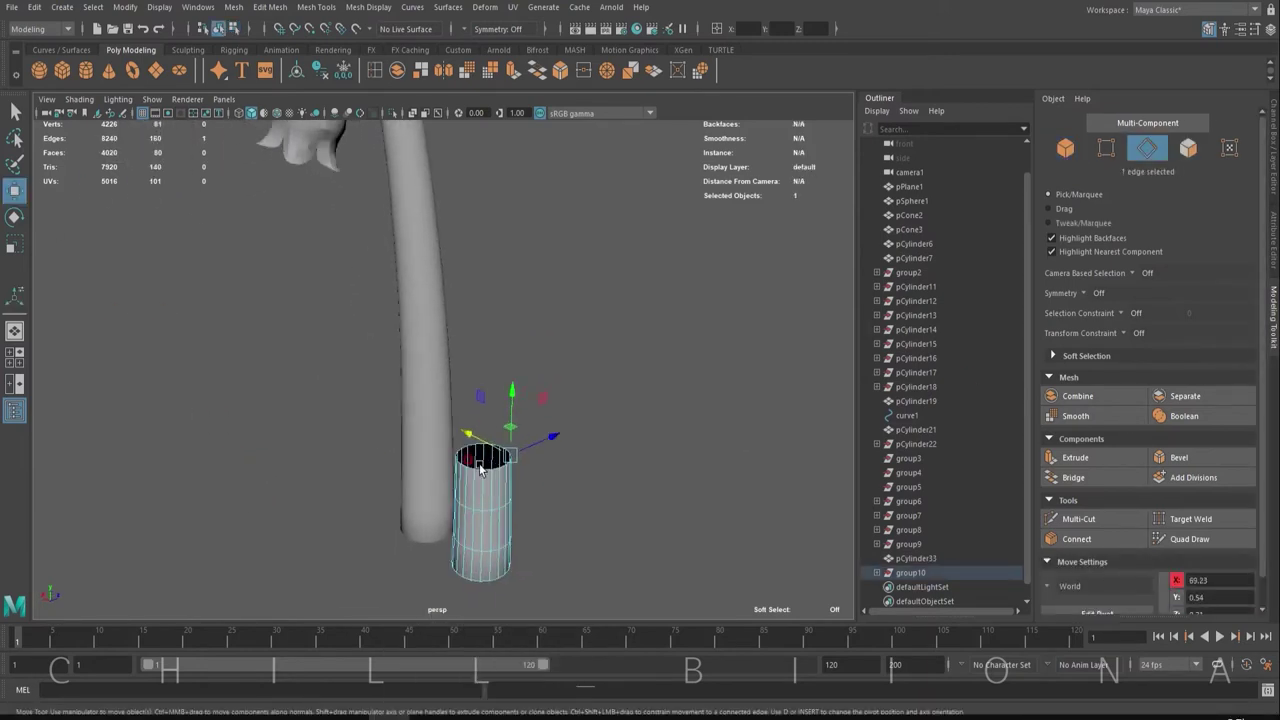
alt+drag(600, 440, 594, 484)
key(ctrl+e)
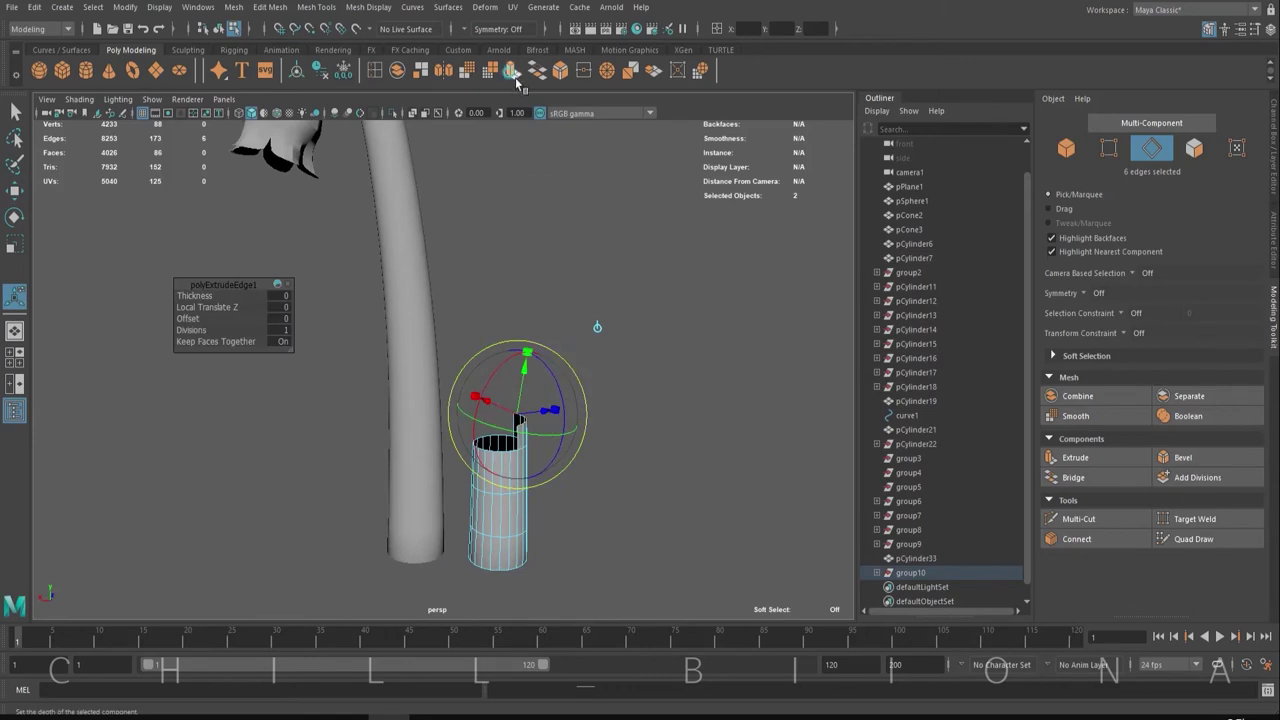
drag(566, 369, 570, 320)
key(ctrl+e)
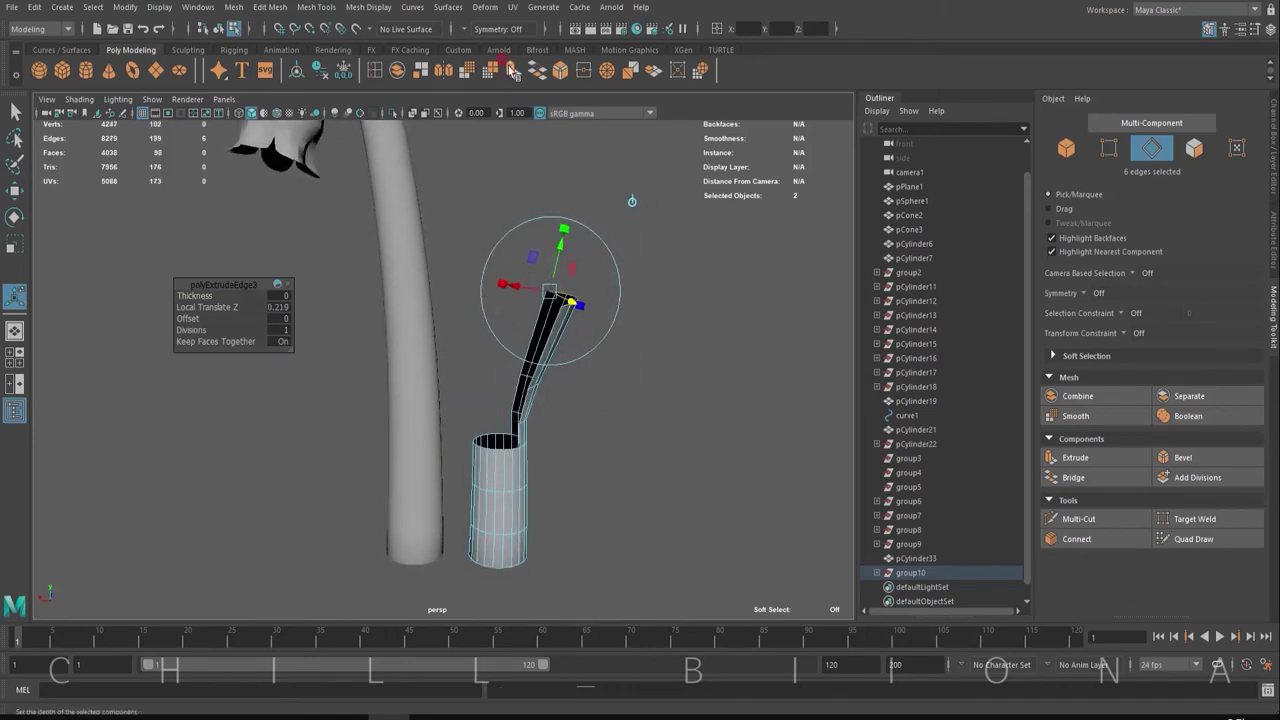
key(w)
mouse_move(612, 276)
mouse_down()
mouse_move(594, 251)
mouse_move(660, 266)
mouse_move(616, 306)
mouse_move(643, 160)
mouse_up()
key(ctrl+e)
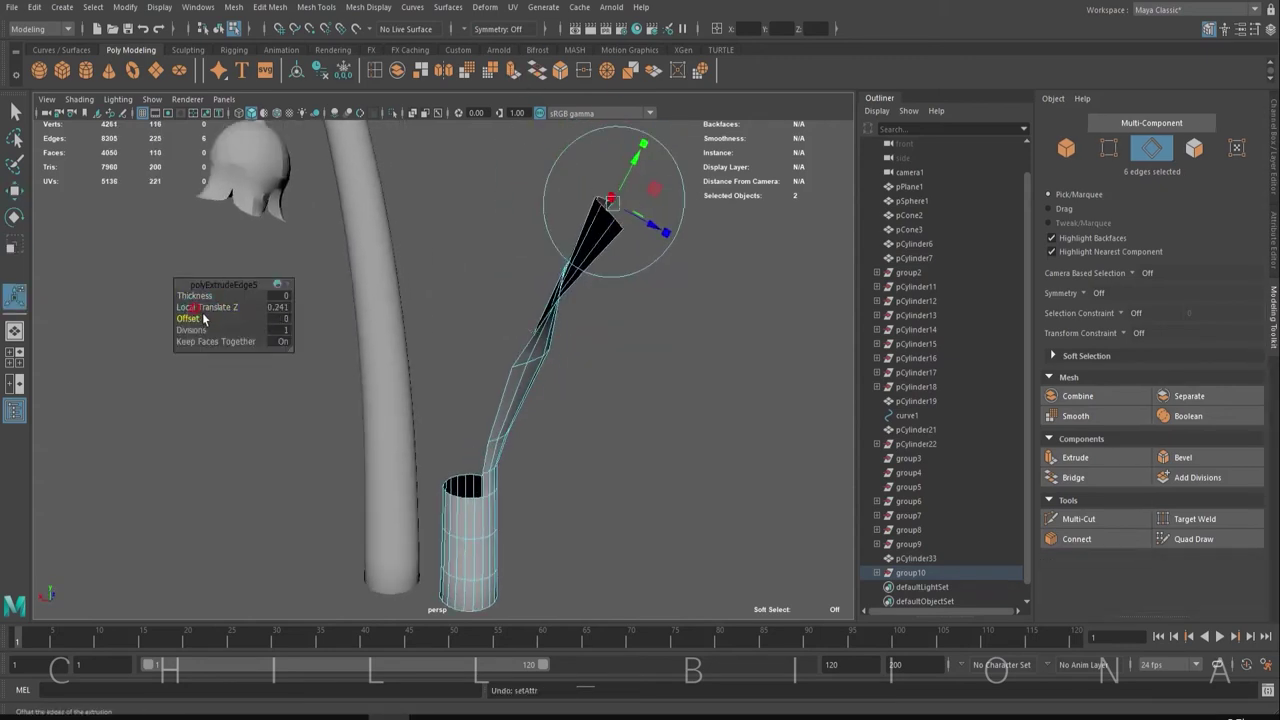
key(r)
mouse_move(598, 195)
mouse_down()
mouse_move(600, 263)
mouse_move(506, 204)
mouse_up()
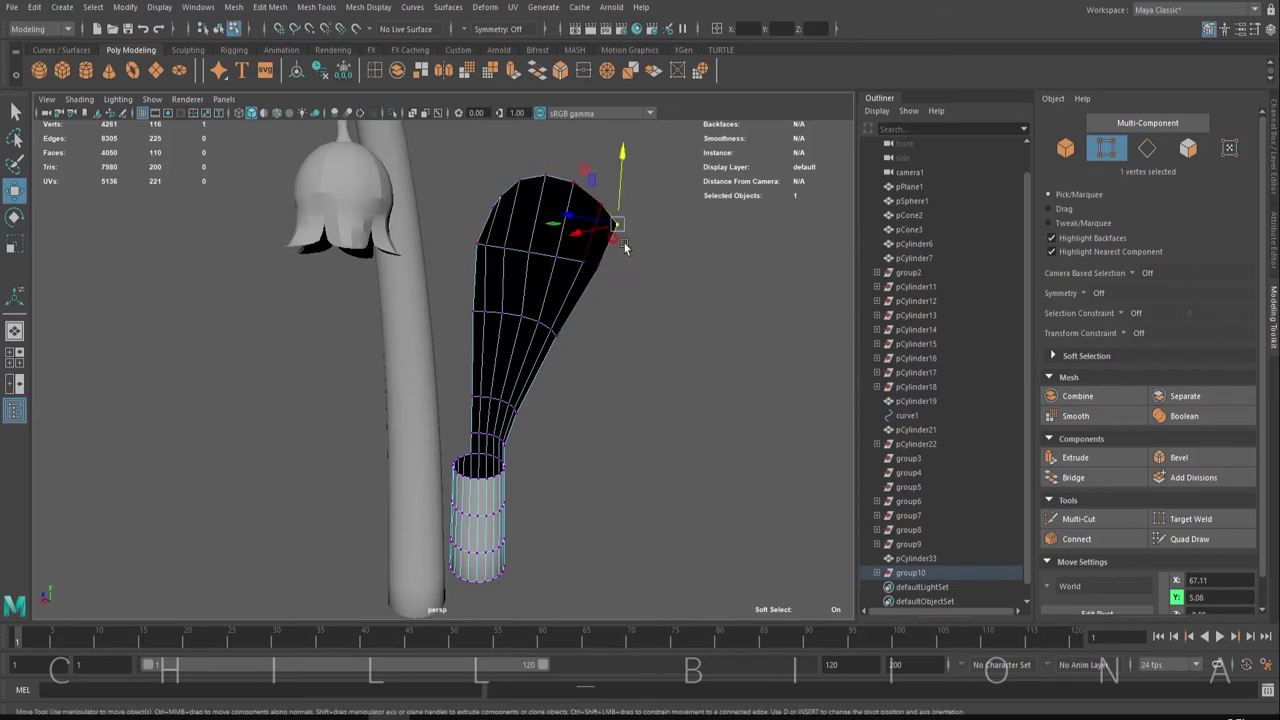
Adjust the flare's rim vertices to narrow it into a pointed leaf blade.
alt+drag(624, 247, 623, 294)
shift+click(578, 199)
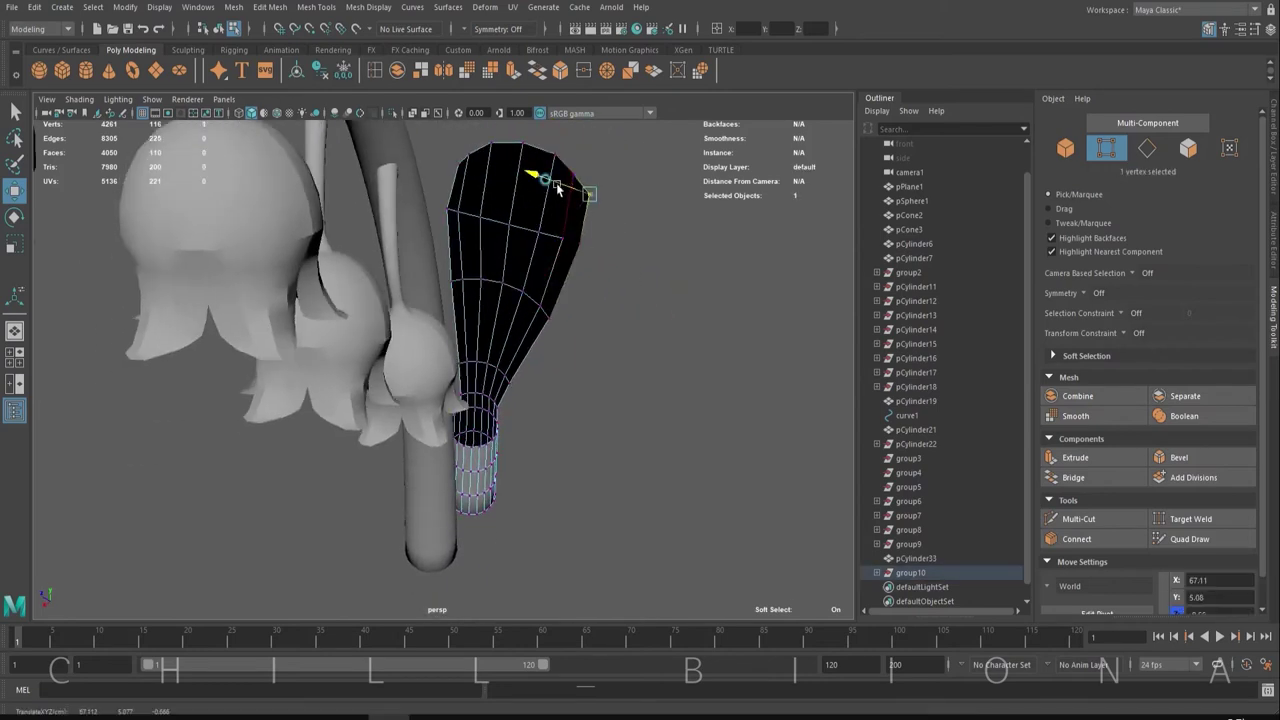
alt+drag(545, 302, 594, 190)
click(598, 181)
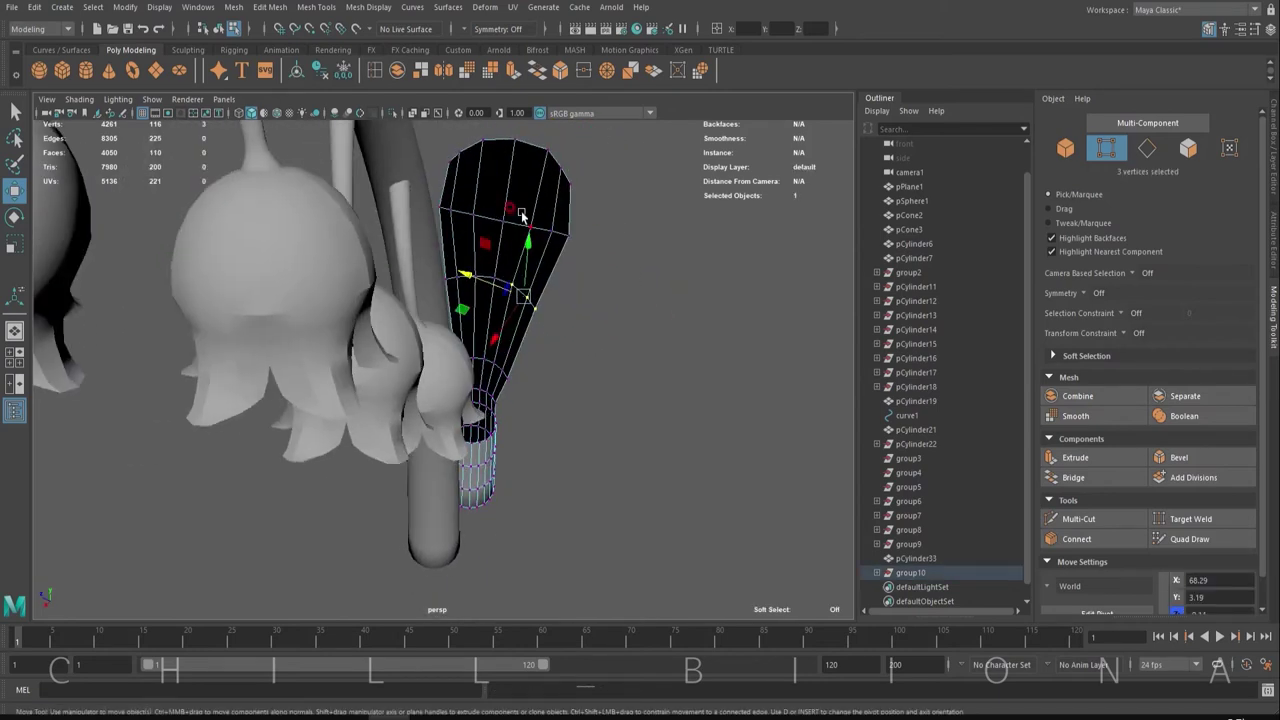
mouse_move(562, 183)
alt+mouse_down()
mouse_move(478, 285)
mouse_move(512, 278)
alt+mouse_up()
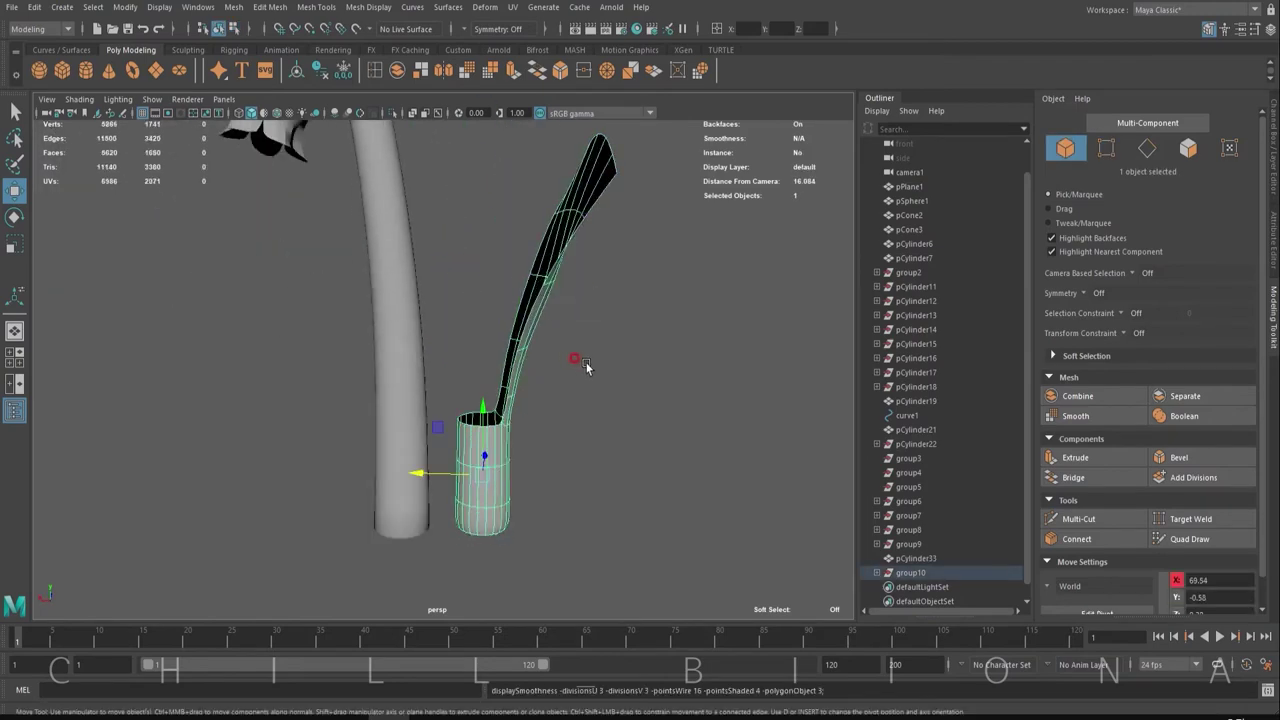
Move the overlapping sheath vertices outward so the sheath wraps around the stem.
mouse_move(502, 292)
alt+mouse_down()
mouse_move(519, 364)
mouse_move(486, 366)
mouse_move(437, 457)
alt+mouse_up()
click(414, 289)
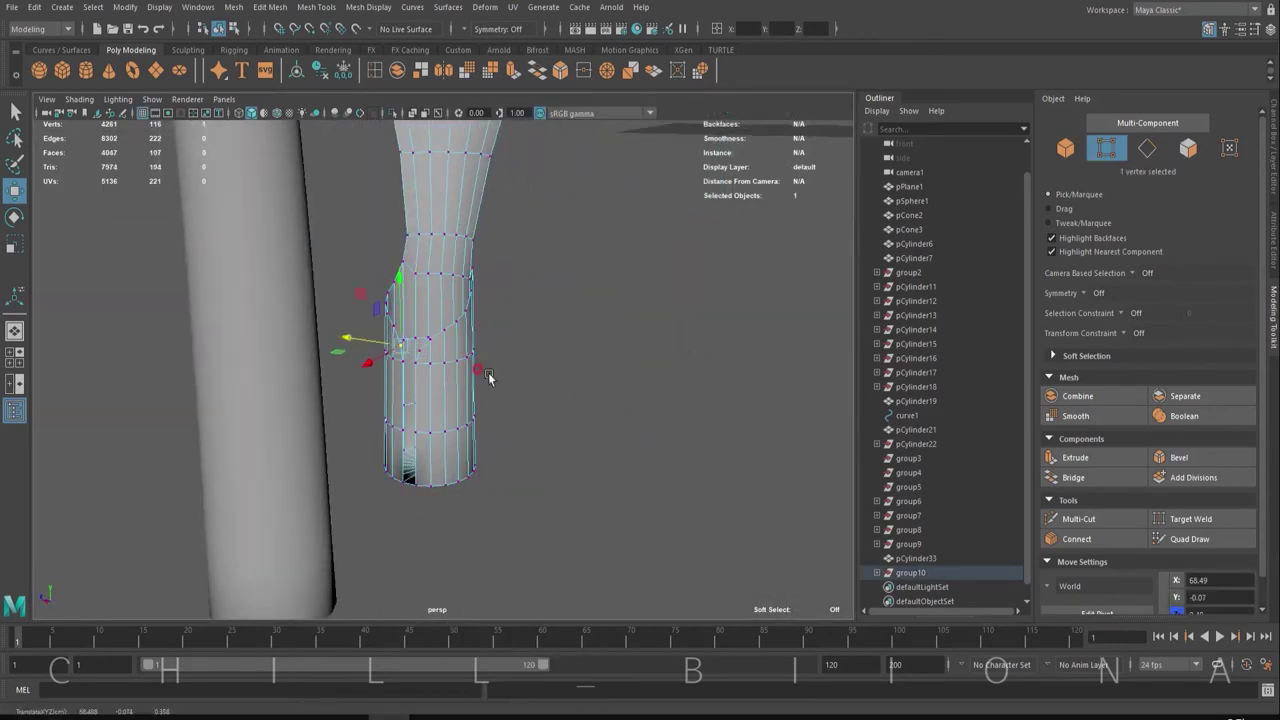
mouse_move(488, 376)
alt+mouse_down()
mouse_move(393, 405)
mouse_move(437, 457)
alt+mouse_up()
mouse_move(497, 387)
alt+mouse_down()
mouse_move(574, 349)
mouse_move(354, 403)
mouse_move(546, 297)
alt+mouse_up()
shift+click(478, 250)
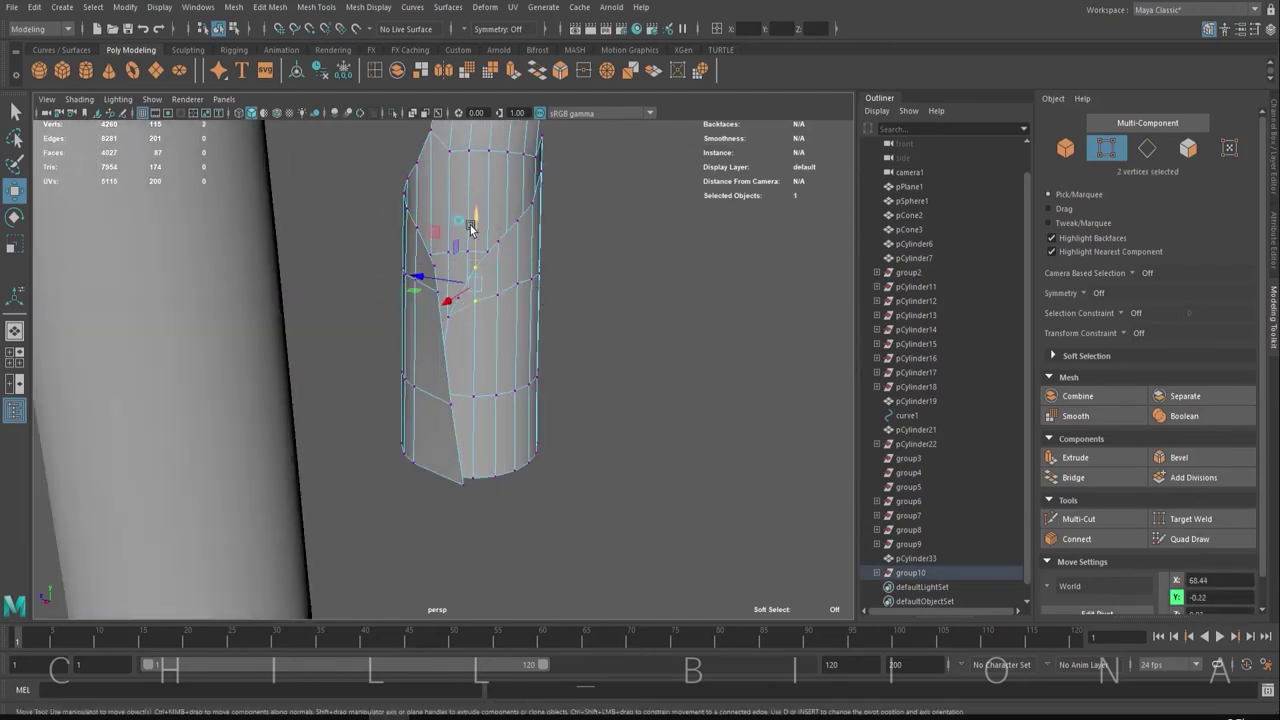
mouse_move(516, 208)
alt+mouse_down()
mouse_move(466, 291)
mouse_move(311, 366)
mouse_move(379, 490)
alt+mouse_up()
mouse_move(407, 258)
alt+mouse_down()
mouse_move(343, 366)
mouse_move(483, 371)
mouse_move(631, 306)
mouse_move(456, 190)
mouse_move(606, 286)
mouse_move(475, 237)
mouse_move(560, 320)
mouse_move(623, 423)
mouse_move(406, 420)
mouse_move(506, 368)
mouse_move(471, 366)
mouse_move(529, 300)
mouse_move(486, 291)
mouse_move(475, 230)
alt+mouse_up()
Scale the selected vertices, then pick the vertex at the leaf tip.
key(r)
key(w)
key(F8)
key(F10)
click(480, 177)
mouse_move(480, 177)
alt+mouse_down()
mouse_move(485, 220)
mouse_move(478, 203)
alt+mouse_up()
Move a leaf vertex into place and add a vertex at the stem base.
key(w)
click(490, 222)
mouse_move(566, 257)
alt+mouse_down()
mouse_move(490, 222)
mouse_move(450, 255)
mouse_move(465, 222)
mouse_move(575, 308)
mouse_move(538, 311)
mouse_move(474, 391)
alt+mouse_up()
scroll(543, 334, up, 5)
mouse_move(543, 334)
alt+mouse_down()
mouse_move(449, 223)
mouse_move(510, 315)
mouse_move(428, 277)
alt+mouse_up()
shift+click(431, 200)
click(510, 315)
Rotate the leaf-and-sheath object to tilt it outward from the stem.
click(400, 400)
scroll(380, 343, down, 3)
key(e)
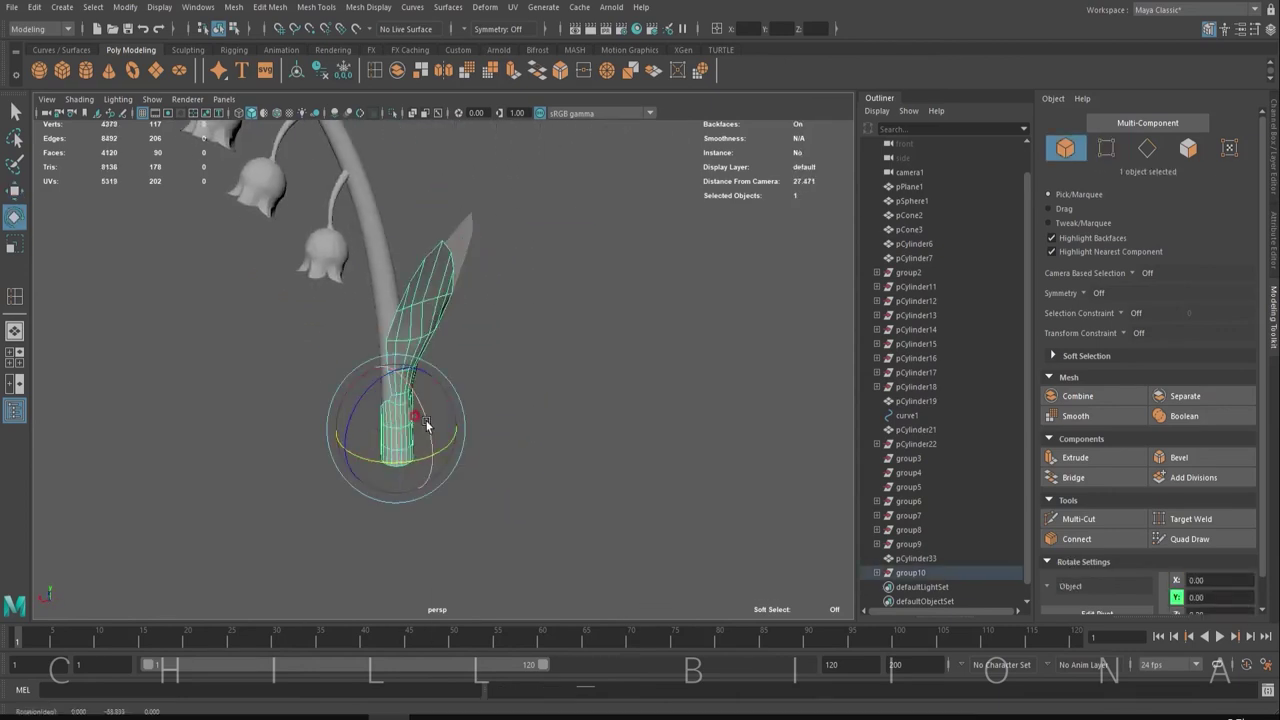
mouse_move(393, 428)
alt+mouse_down()
mouse_move(366, 477)
mouse_move(343, 434)
alt+mouse_up()
Scale the leaf-tip vertices, stem-base vertices and sheath edge loops to refine the sheath.
key(F9)
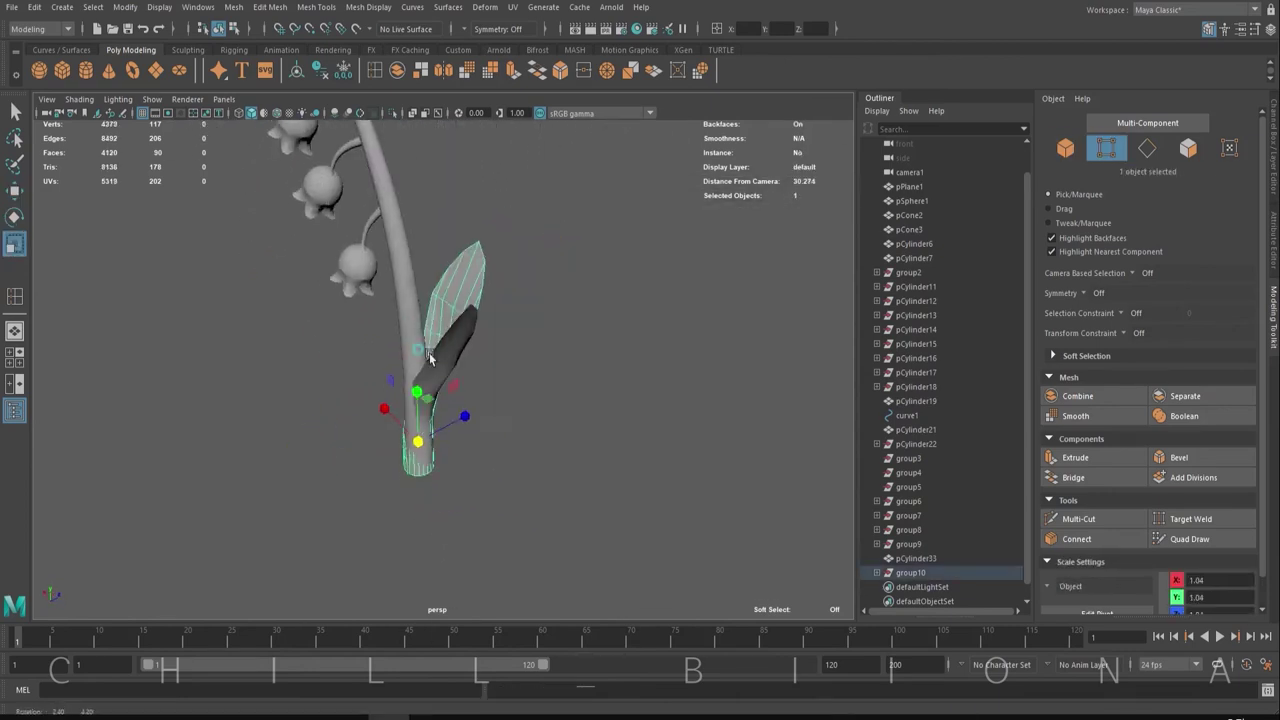
drag(465, 345, 517, 285)
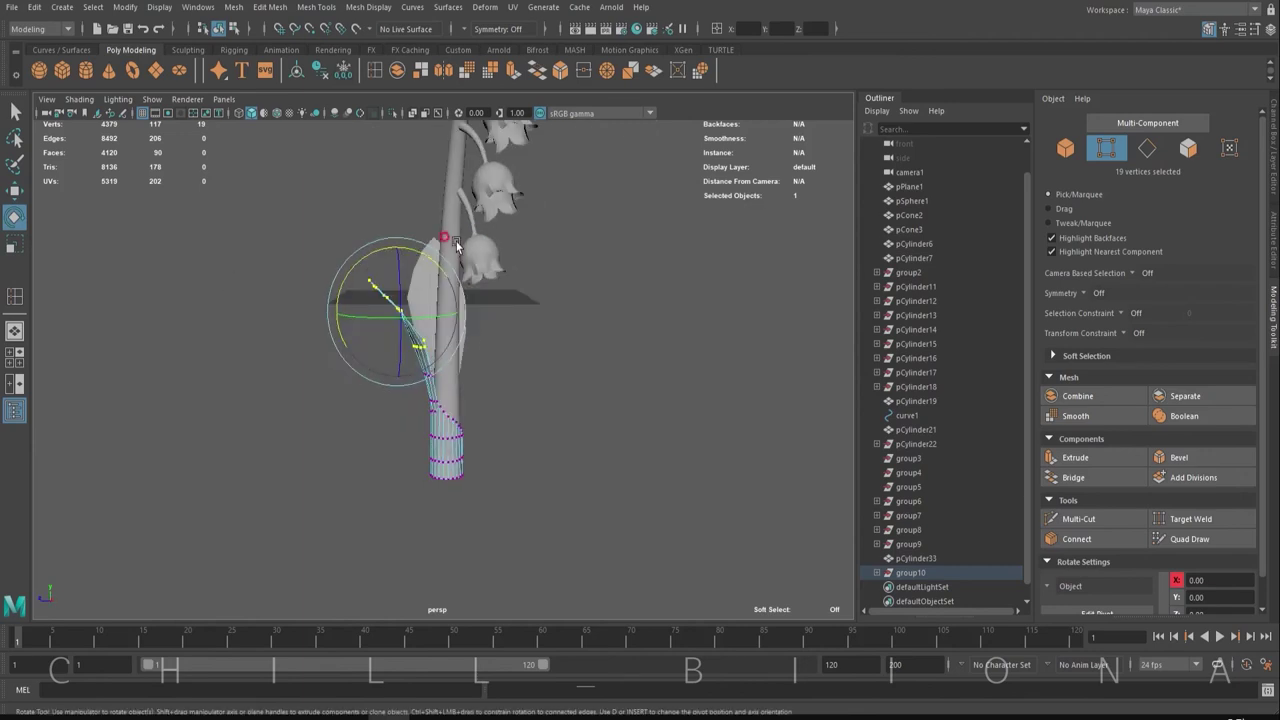
mouse_move(550, 375)
alt+mouse_down()
mouse_move(497, 400)
mouse_move(531, 386)
alt+mouse_up()
scroll(531, 386, up, 3)
key(F9)
key(F10)
mouse_move(703, 400)
alt+mouse_down()
mouse_move(493, 248)
mouse_move(540, 371)
mouse_move(458, 430)
alt+mouse_up()
key(F9)
key(r)
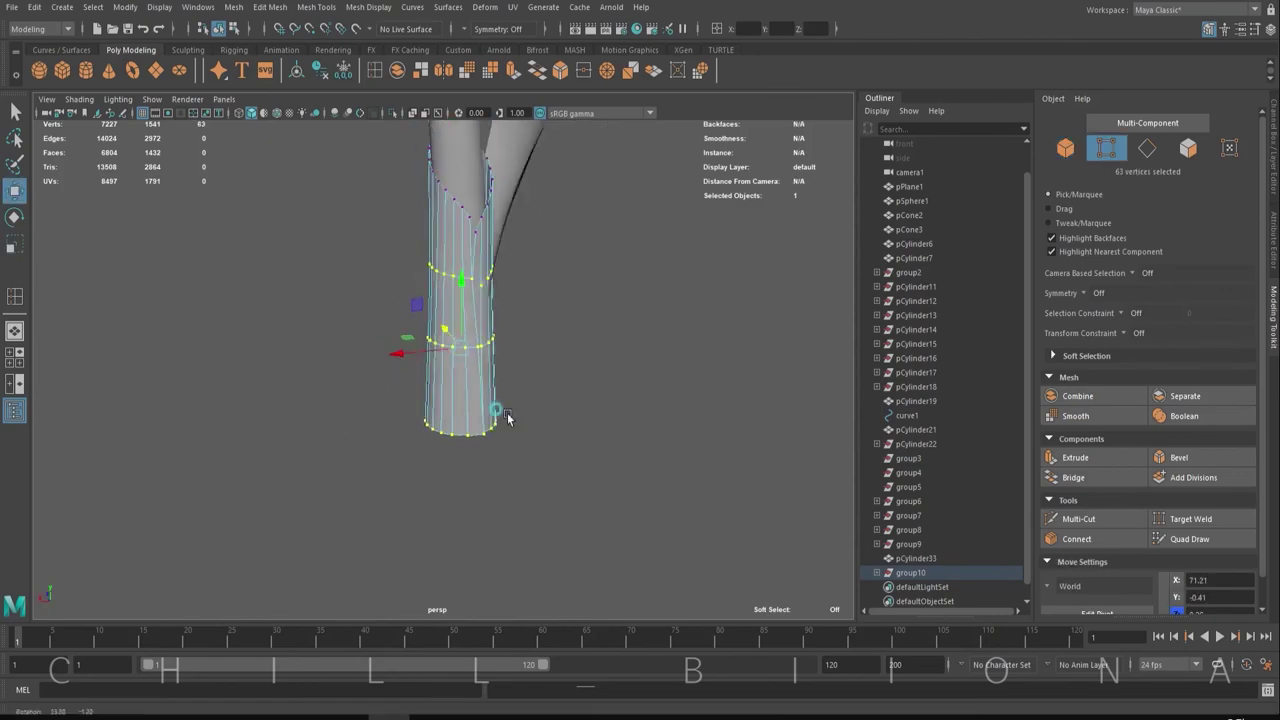
key(F8)
scroll(529, 394, down, 3)
Smooth the base sheath with the Sculpting shelf's Smooth brush.
click(188, 49)
mouse_move(529, 394)
alt+mouse_down()
mouse_move(486, 396)
mouse_move(476, 420)
alt+mouse_up()
click(62, 70)
click(471, 429)
mouse_move(250, 354)
alt+mouse_down()
mouse_move(471, 429)
mouse_move(517, 363)
mouse_move(452, 333)
alt+mouse_up()
key(w)
key(F10)
key(F8)
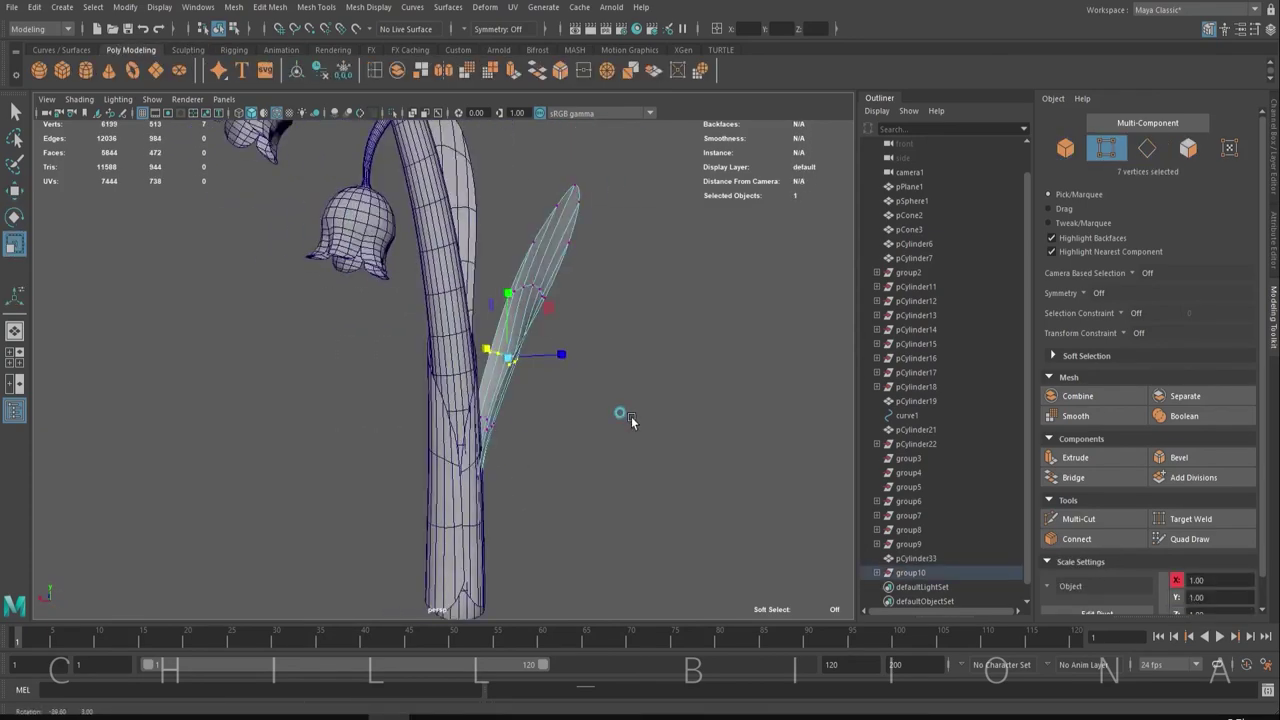
Pull a leaf-edge vertex toward the stem so the leaf follows its curve.
mouse_move(630, 420)
alt+mouse_down()
mouse_move(400, 286)
mouse_move(643, 323)
alt+mouse_up()
key(w)
drag(520, 330, 470, 358)
scroll(470, 358, up, 3)
click(513, 343)
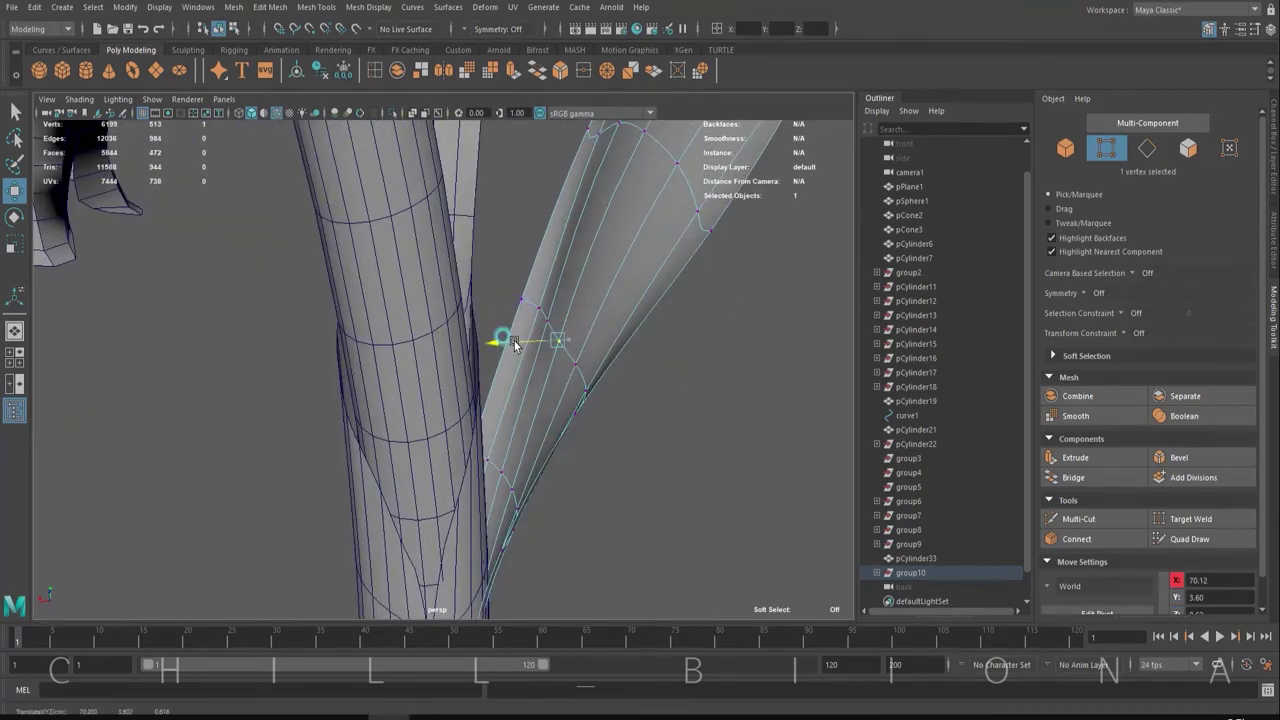
mouse_move(604, 389)
mouse_down()
mouse_move(525, 367)
mouse_move(528, 314)
mouse_up()
scroll(517, 342, down, 3)
right_drag(528, 314, 470, 300)
scroll(566, 237, up, 2)
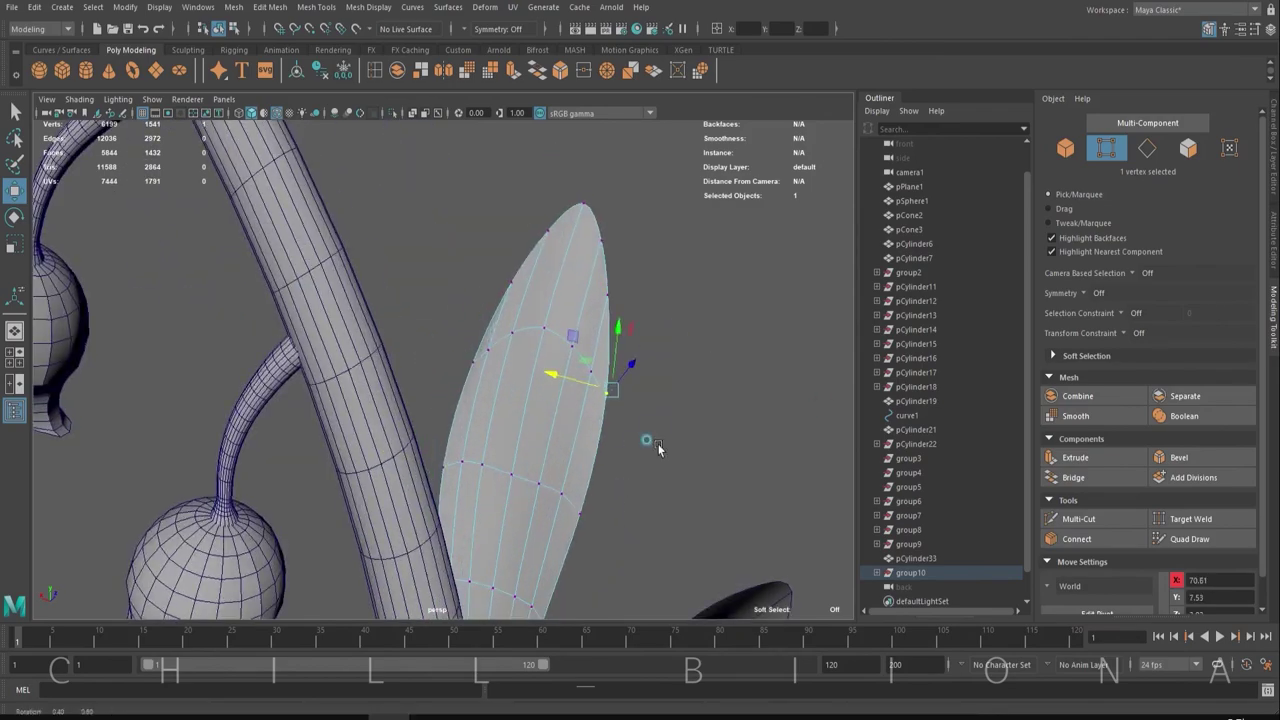
scroll(707, 342, down, 2)
mouse_move(586, 409)
alt+mouse_down()
mouse_move(529, 334)
mouse_move(537, 371)
mouse_move(577, 340)
alt+mouse_up()
scroll(543, 466, down, 4)
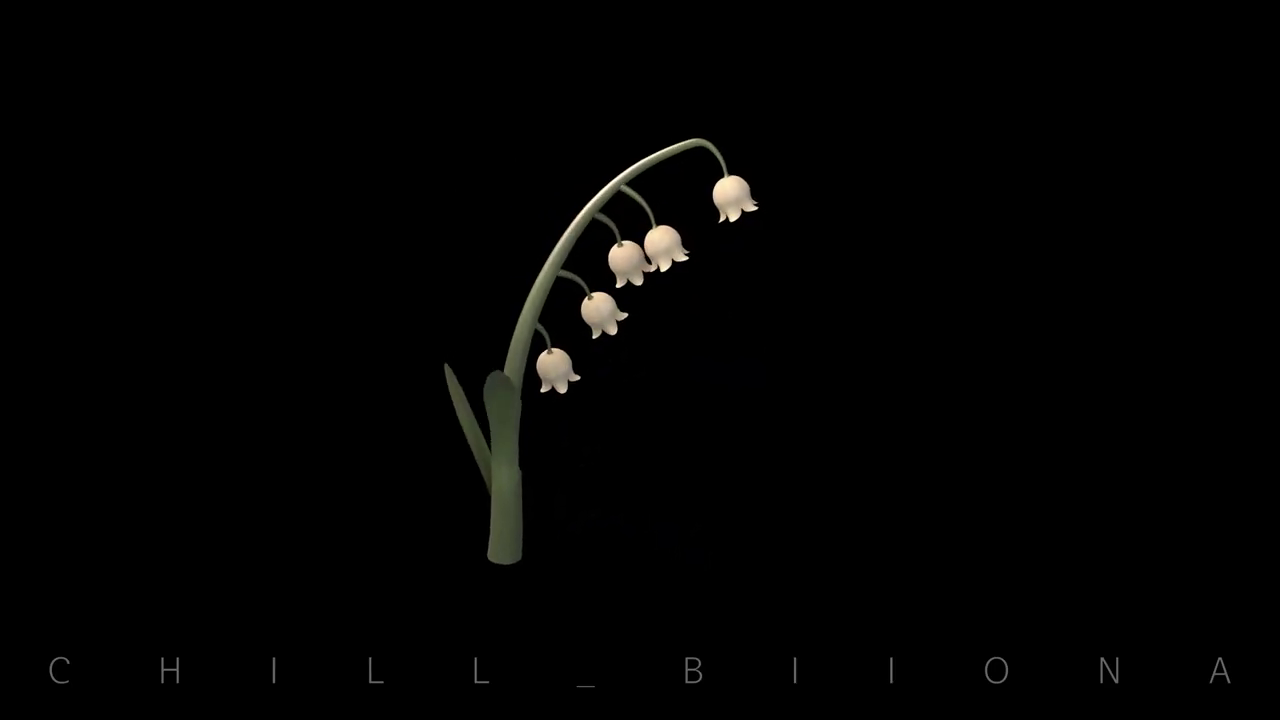